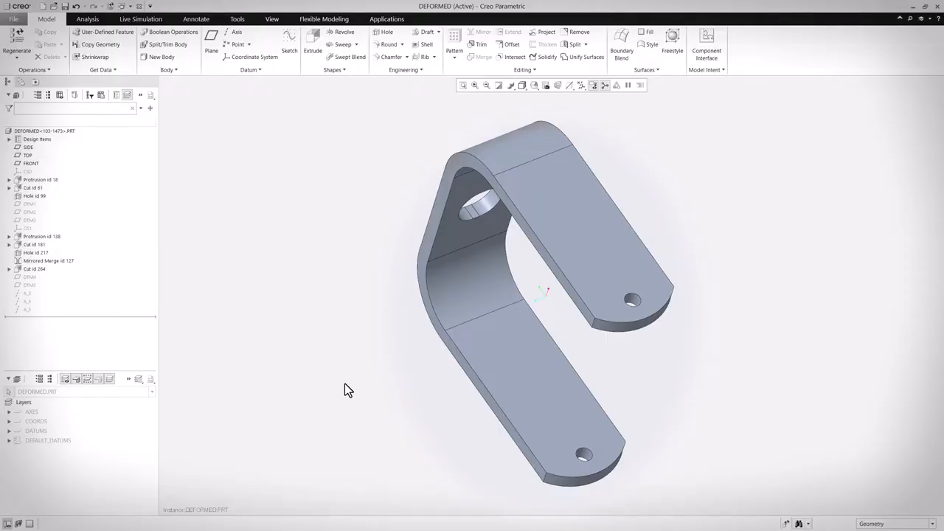
Redefine Hole id 99 at the rounded end of the bracket arm, enlarging its diameter to 22.5.
click(30, 196)
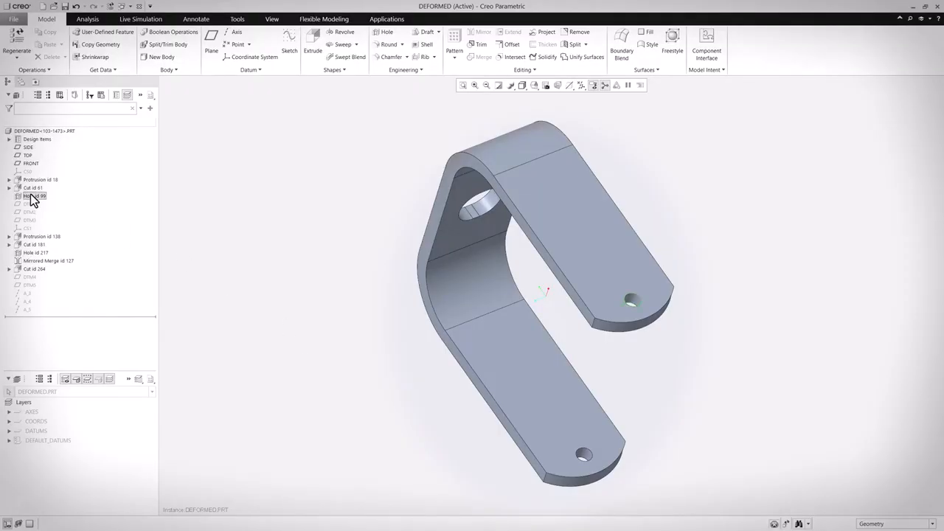
click(49, 141)
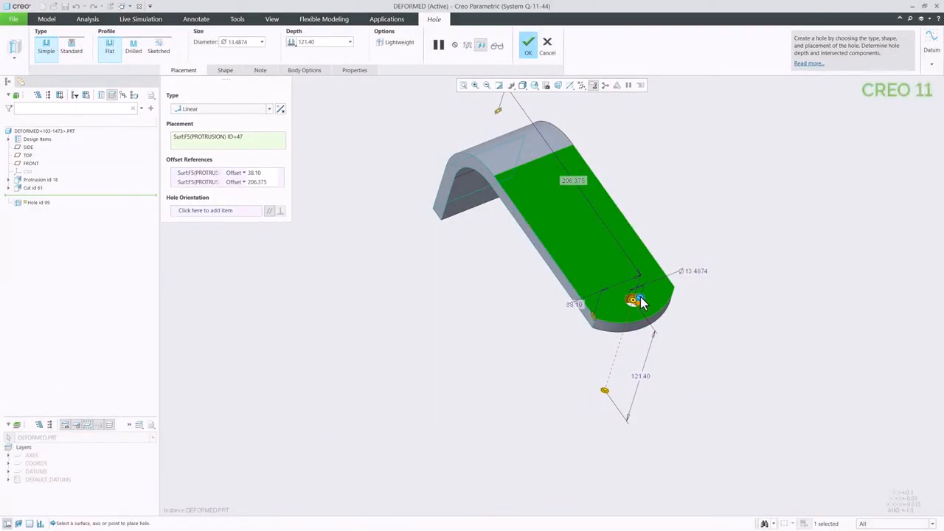
drag(640, 298, 647, 298)
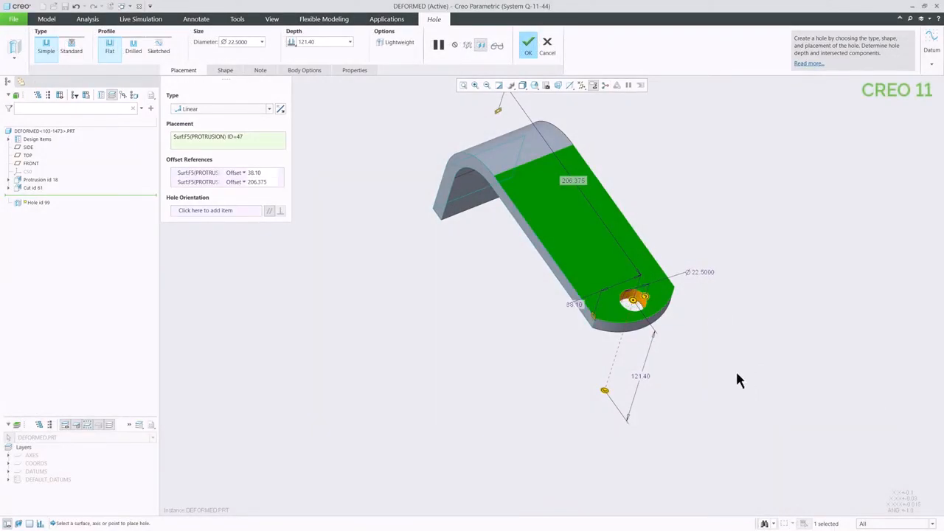
middle_drag(680, 332, 677, 293)
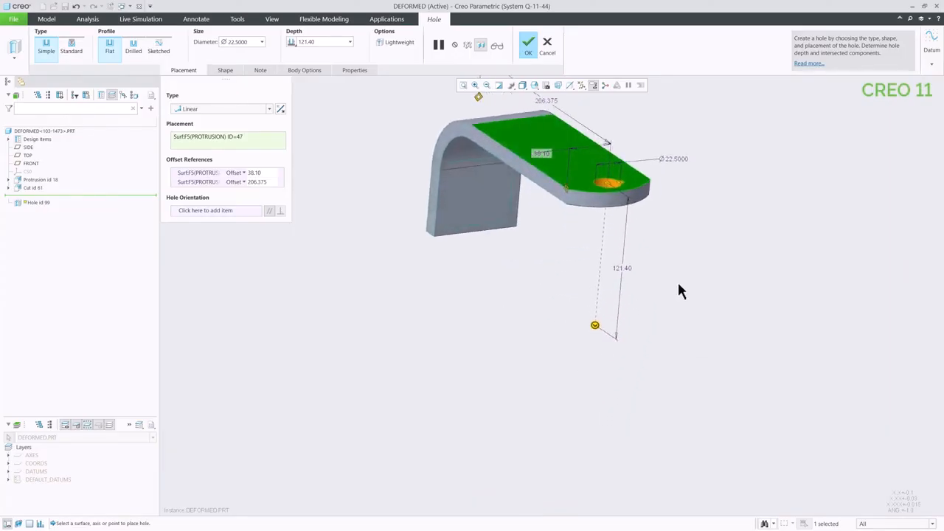
middle_drag(709, 227, 616, 304)
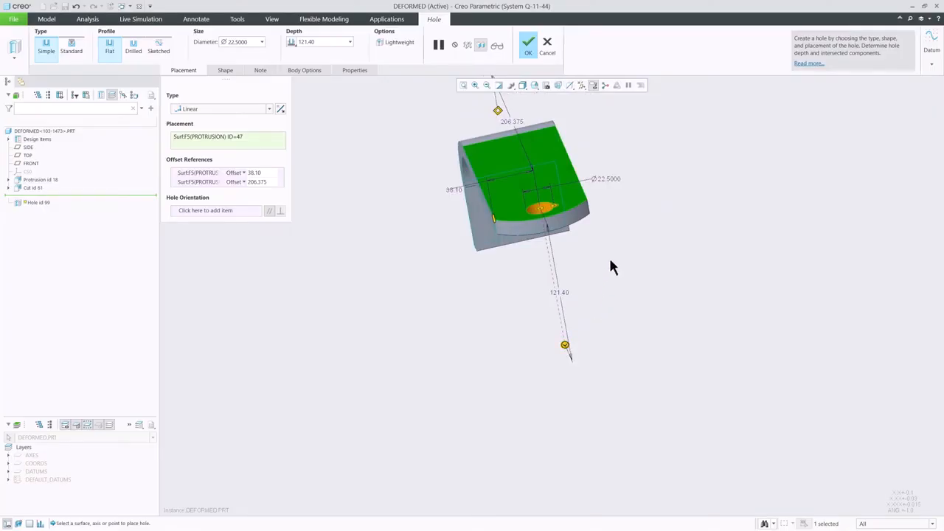
middle_drag(613, 265, 655, 279)
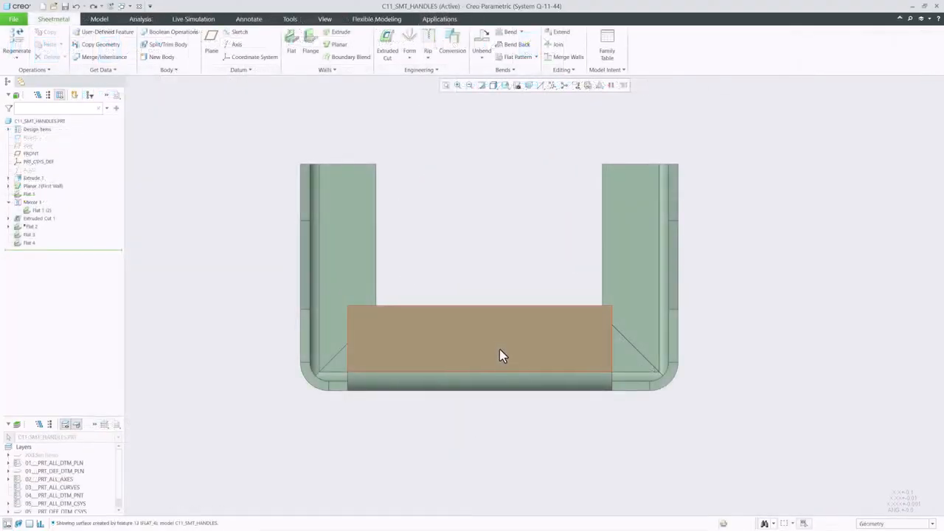
Redefine the end flat wall (Flat 4), reducing its bend angle to 47 degrees.
click(499, 349)
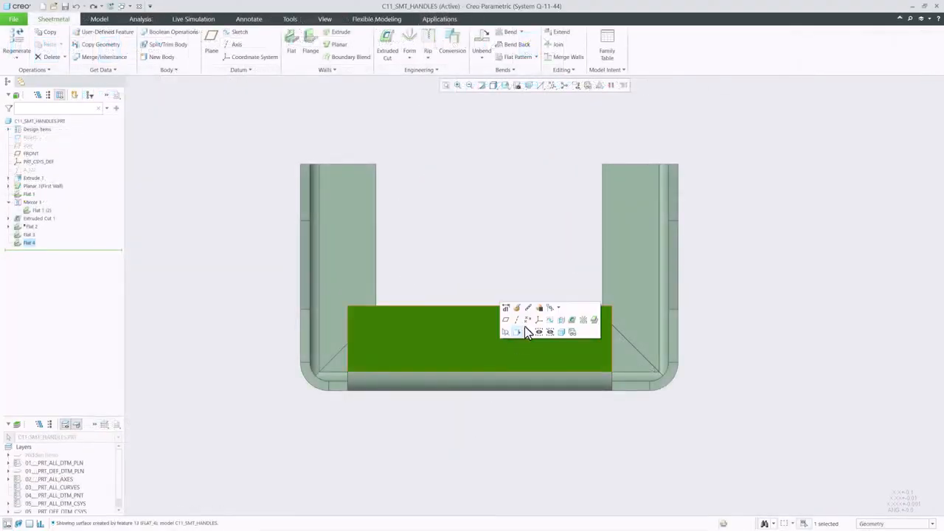
click(518, 308)
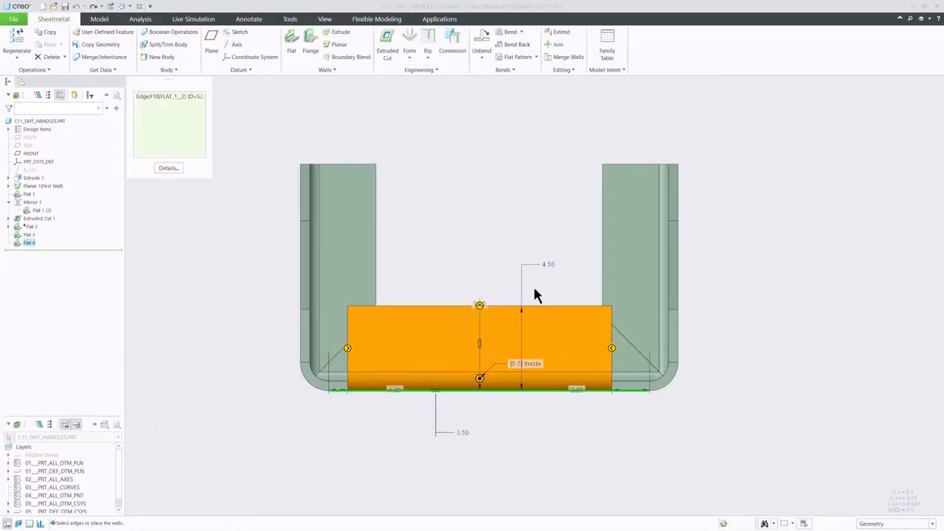
key(ctrl+d)
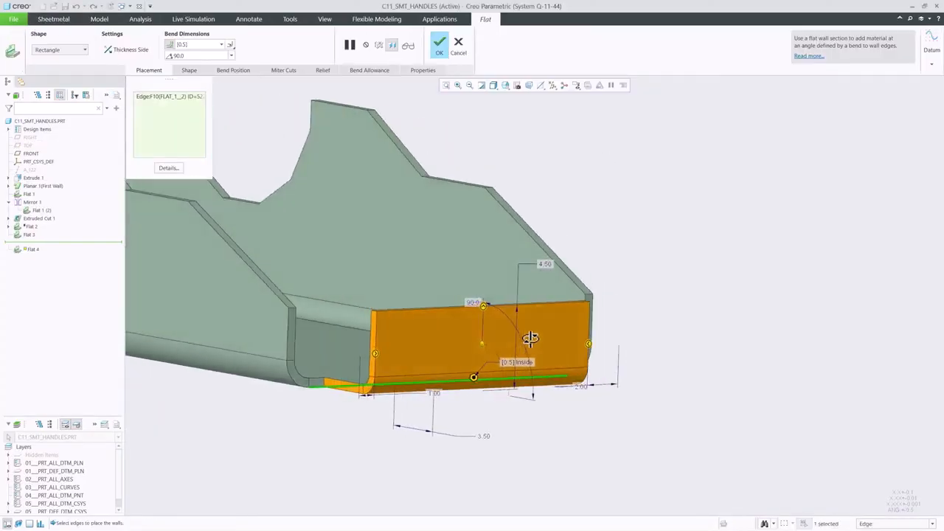
drag(484, 344, 501, 364)
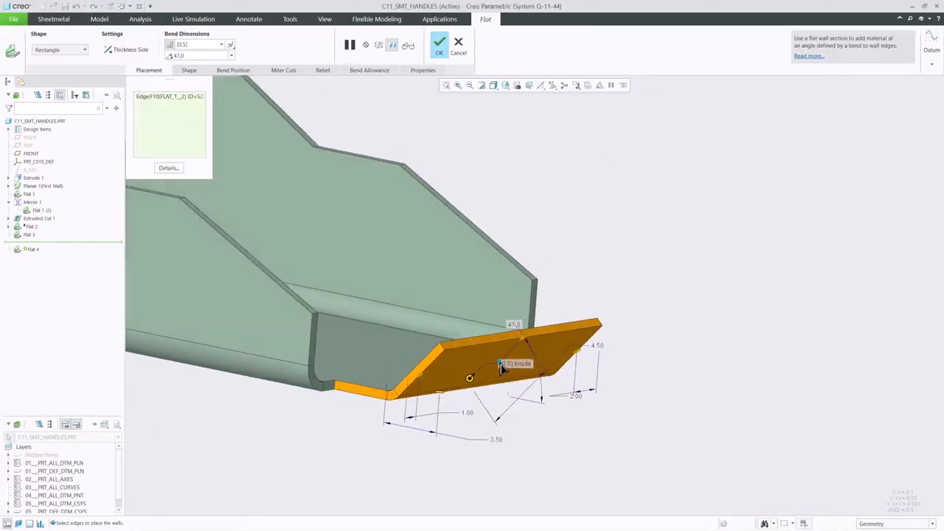
Adjust the flat wall's bend offset to about 2.06 and its two side offsets to about 2.59 and 3.56.
mouse_move(477, 341)
middle_down()
mouse_move(472, 376)
mouse_move(483, 354)
middle_up()
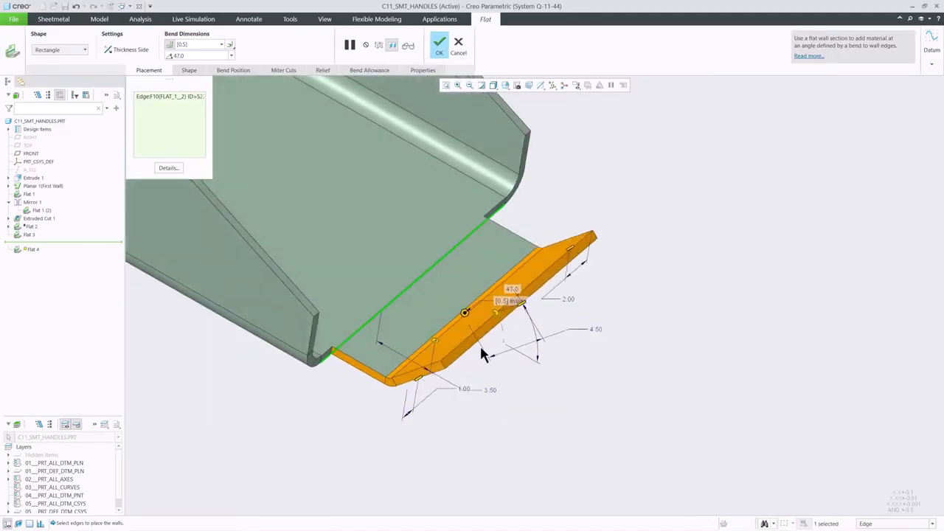
drag(434, 341, 413, 328)
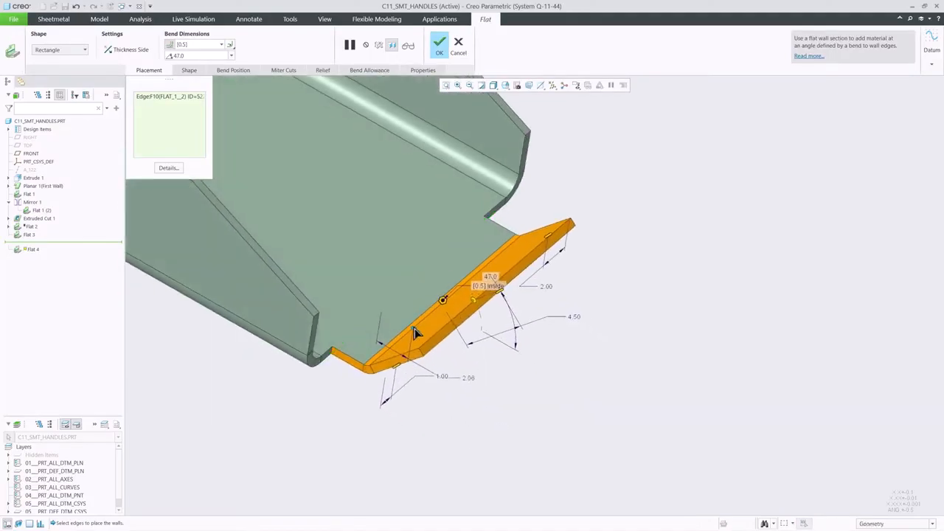
middle_drag(467, 356, 408, 292)
drag(689, 385, 662, 390)
drag(423, 392, 454, 396)
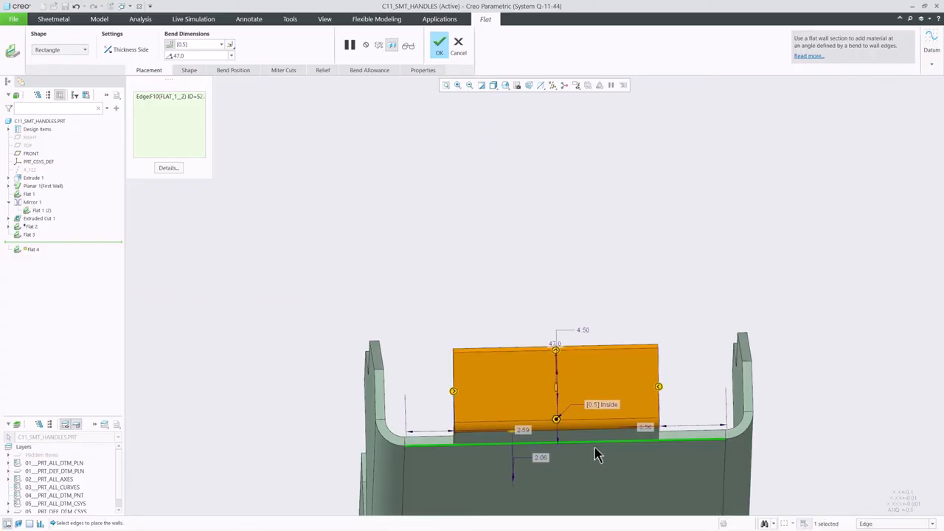
Set the flat wall's bend angle to 48 degrees and accept the redefined feature.
shift+middle_drag(596, 453, 565, 357)
scroll(569, 332, down, 4)
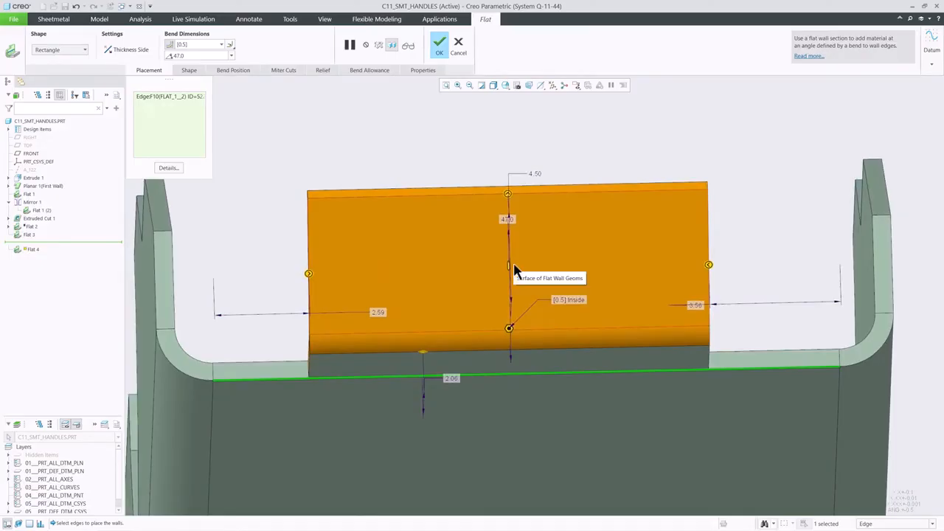
middle_drag(515, 270, 607, 264)
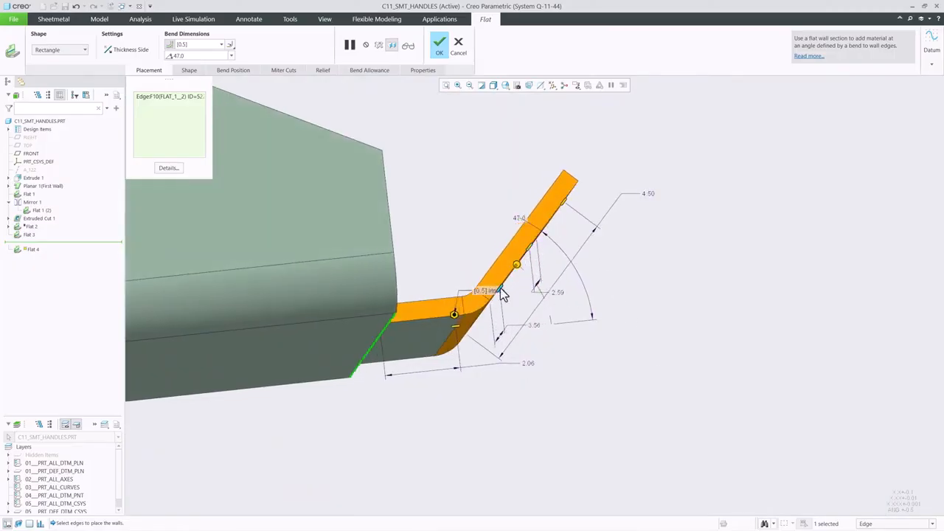
drag(519, 273, 567, 299)
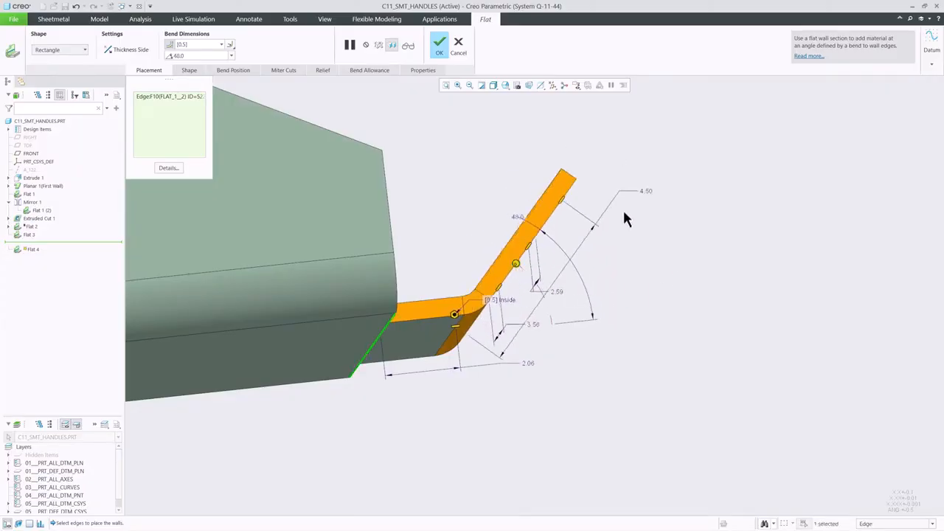
middle_drag(567, 212, 594, 275)
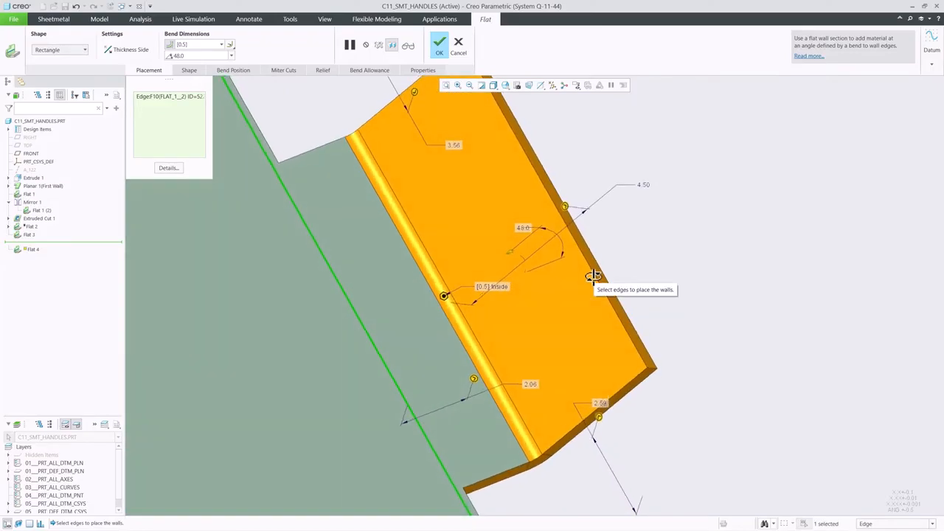
click(441, 48)
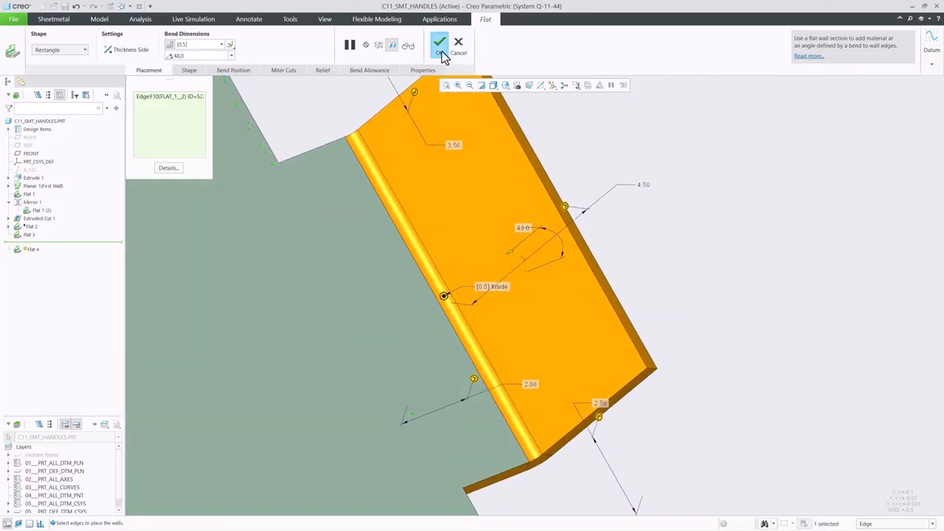
Place a datum point on the tray's base surface, offset about 7.61 from the side flange and 30.83 from the closed end's edge.
scroll(566, 297, down, 5)
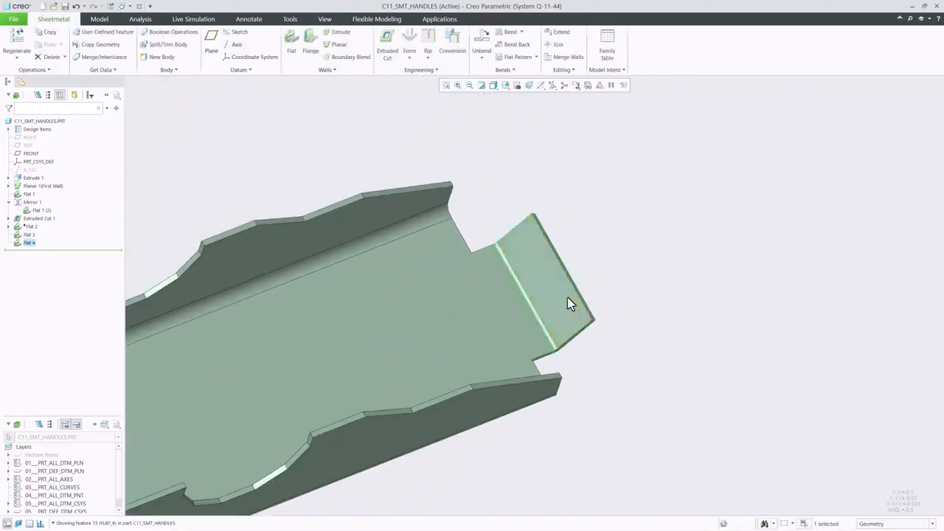
shift+middle_drag(435, 263, 647, 234)
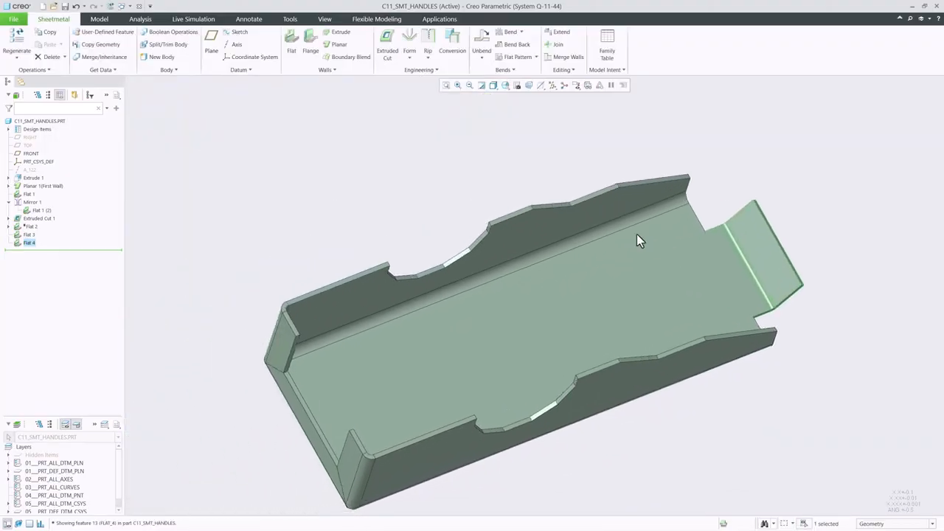
click(249, 70)
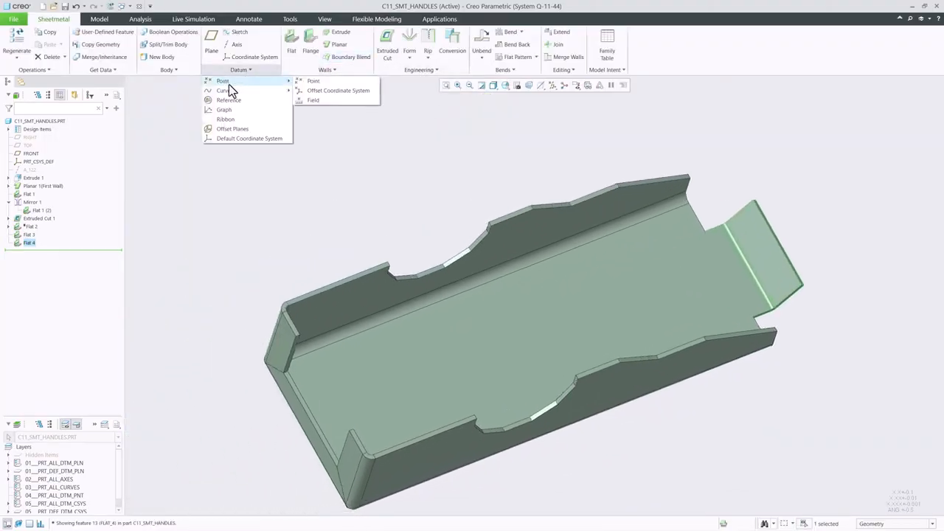
click(229, 84)
click(562, 319)
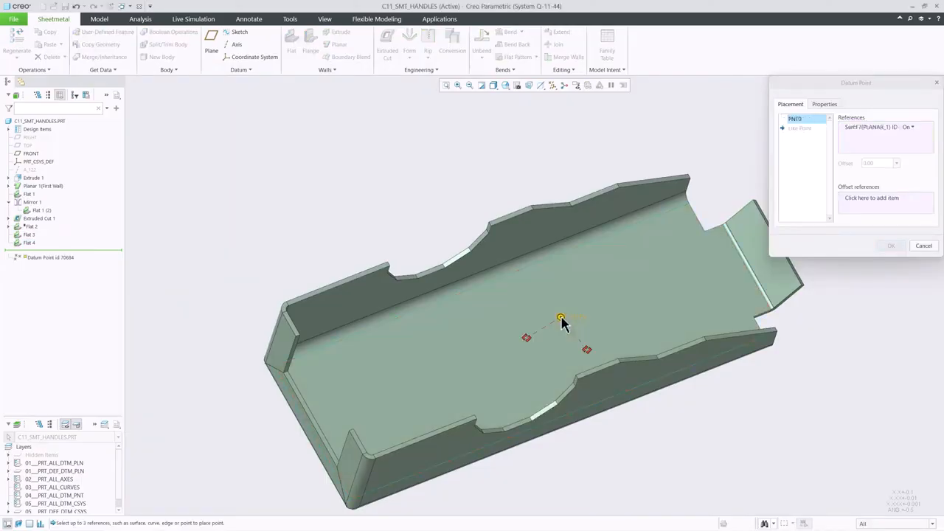
drag(528, 339, 535, 239)
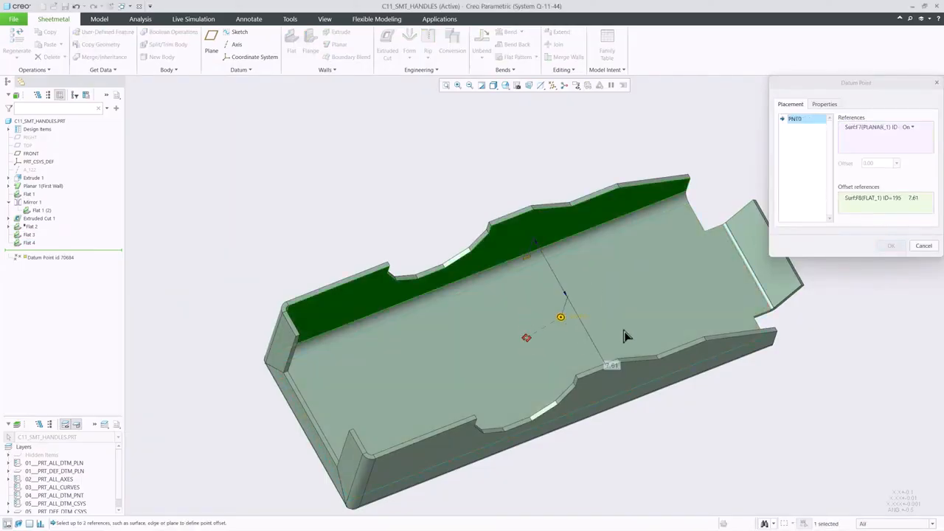
drag(528, 340, 311, 409)
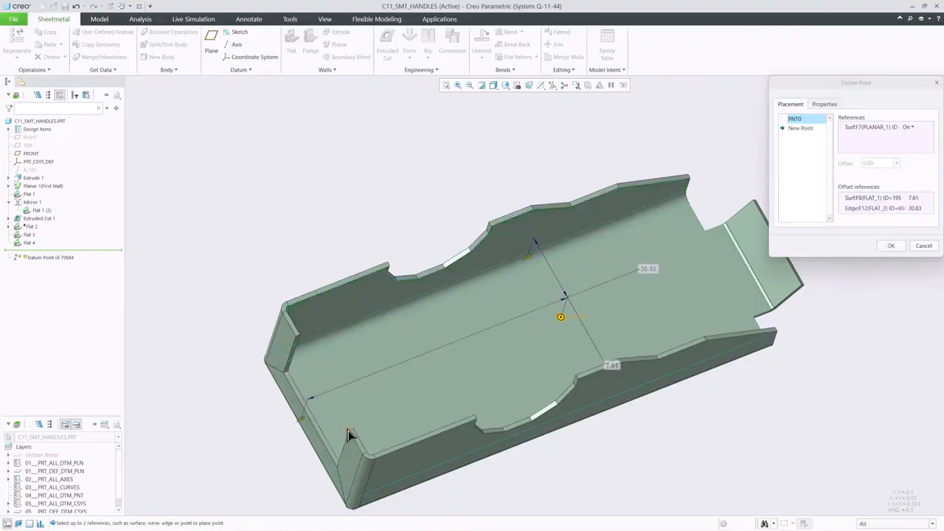
Move the datum point to about 10 from the side flange and 30 from the end edge, and accept it.
middle_drag(556, 278, 654, 347)
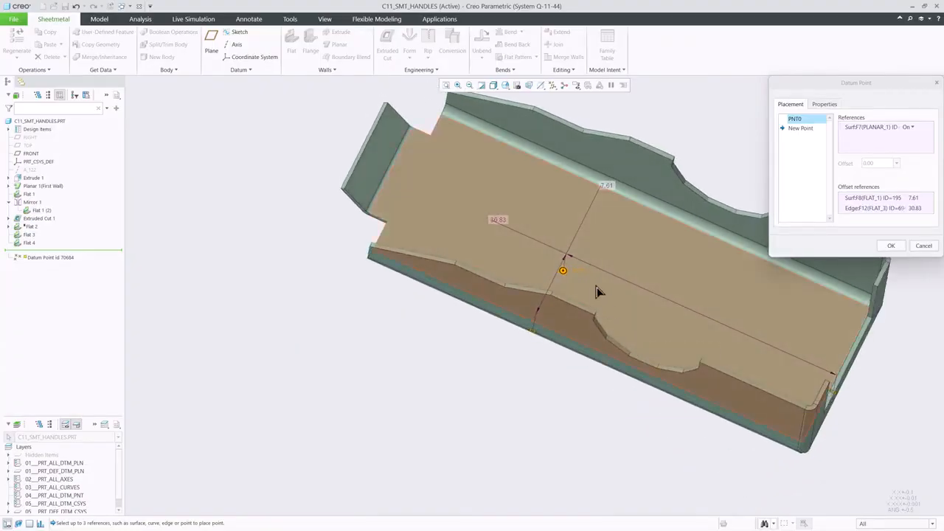
drag(565, 270, 588, 253)
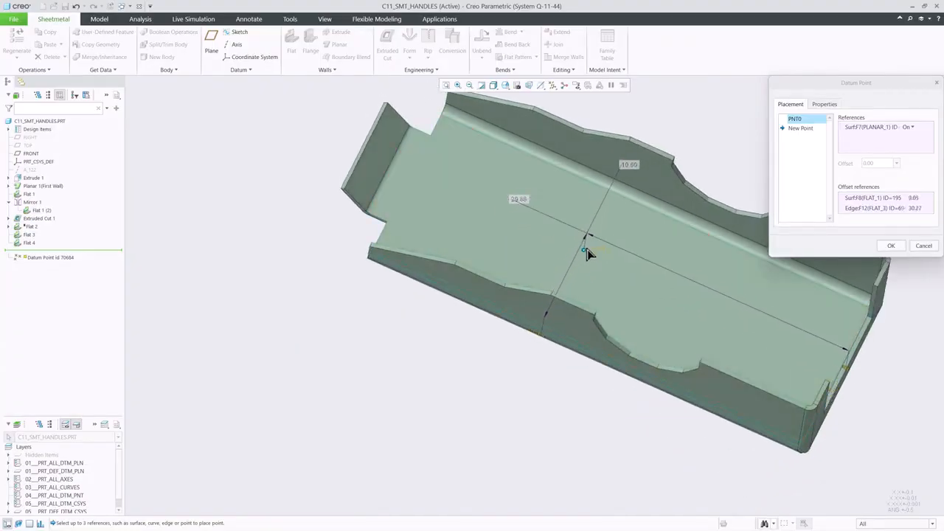
click(891, 246)
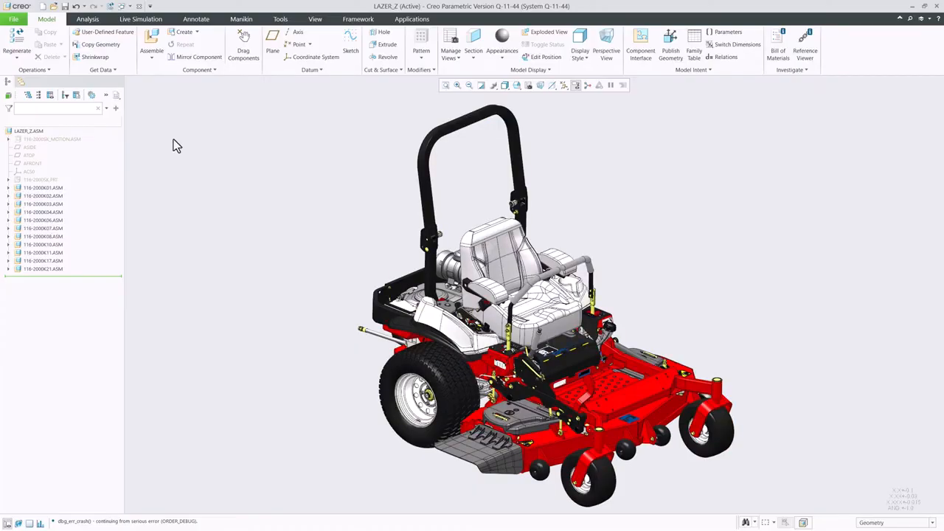
Expand and collapse the 116-2000K01.ASM branch, clear the selection and view the model tree options.
click(36, 190)
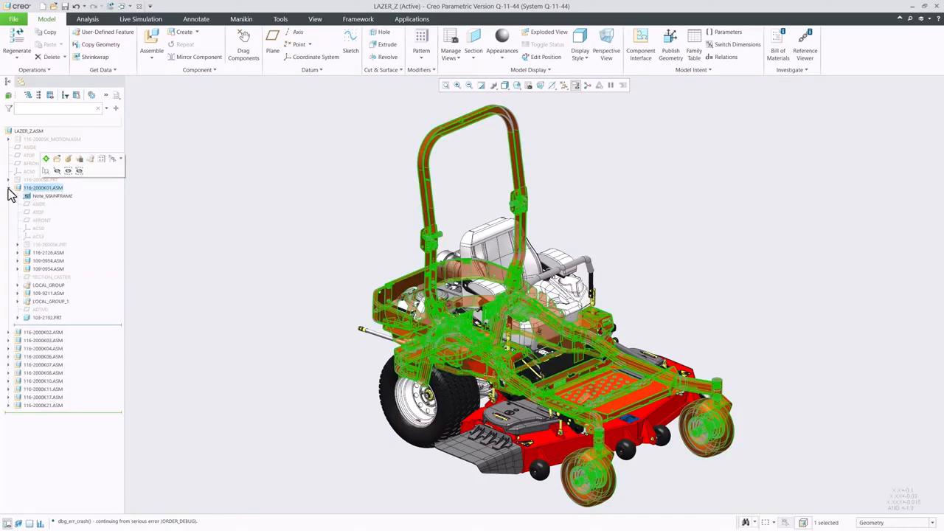
click(9, 188)
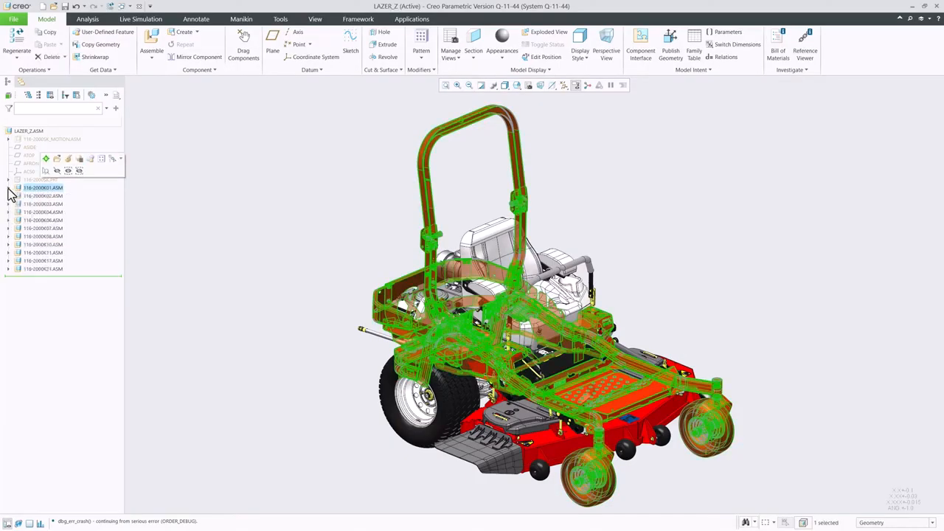
click(319, 150)
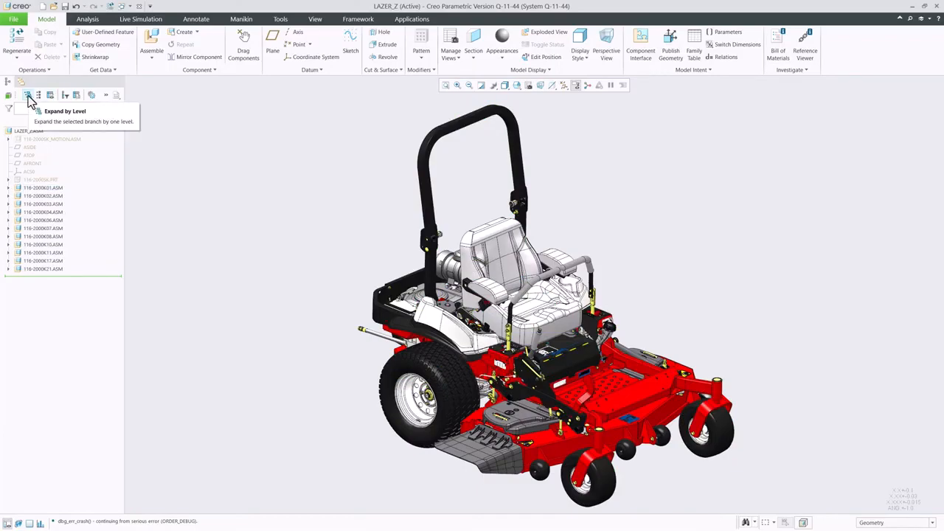
click(115, 97)
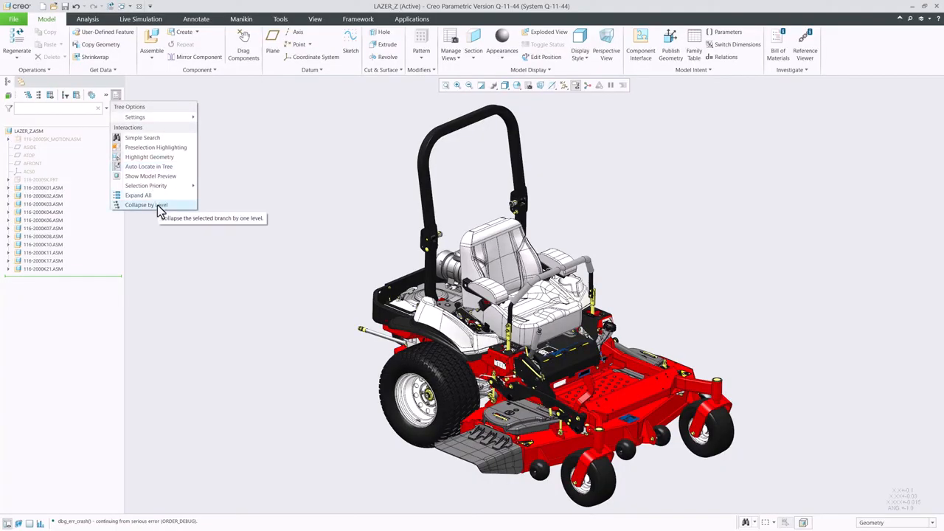
click(179, 263)
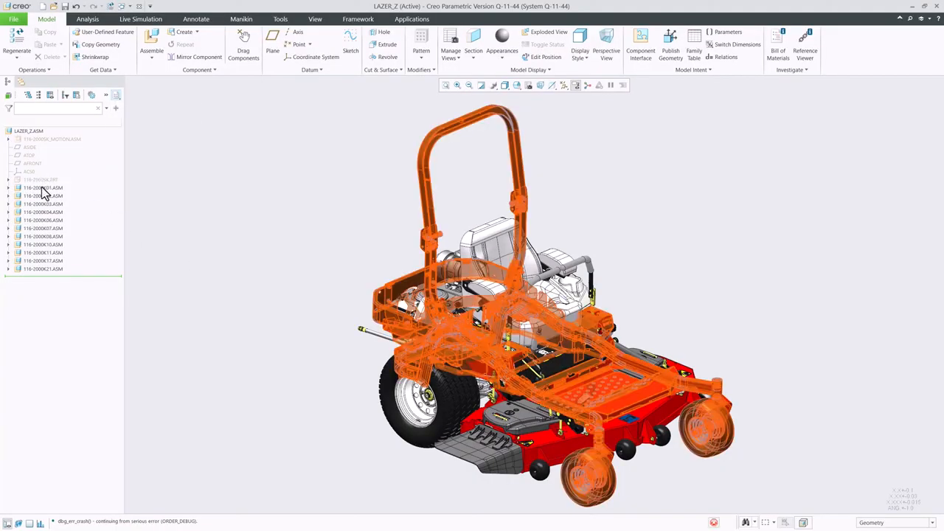
Expand the 116-2000K01.ASM branch of the model tree by two levels.
click(43, 190)
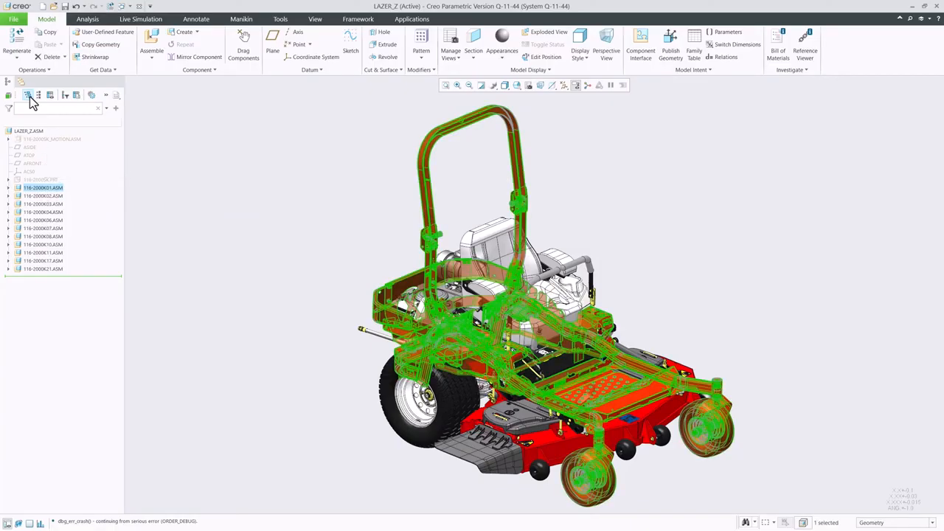
click(30, 98)
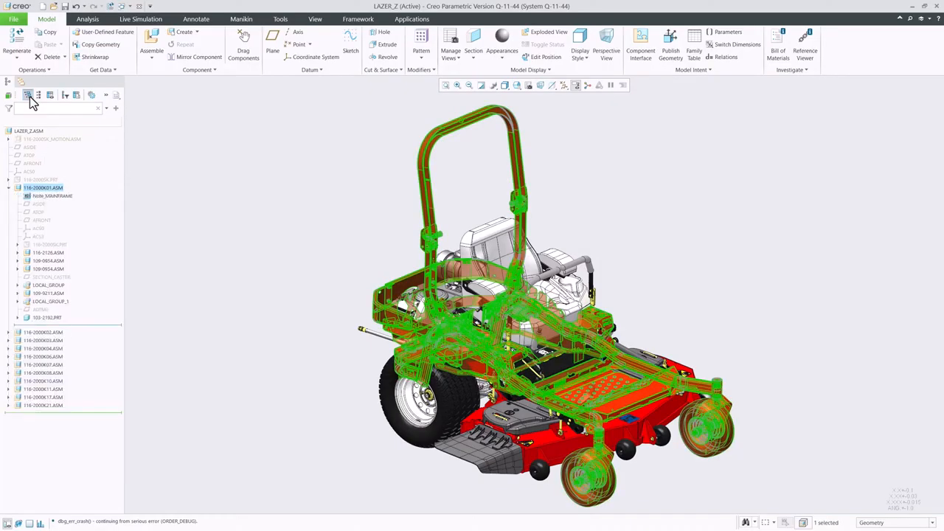
click(30, 96)
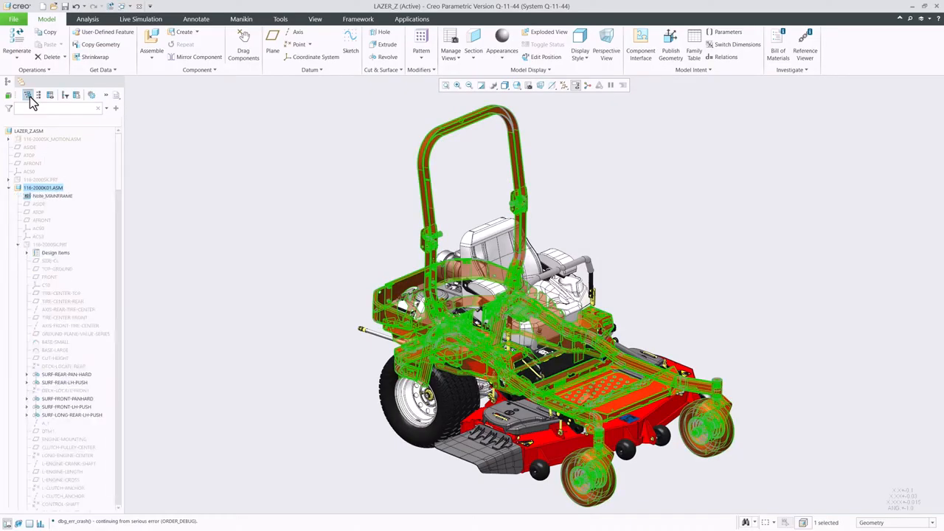
Expand the 116-2000K01.ASM branch by two more levels and collapse it by one level.
click(30, 96)
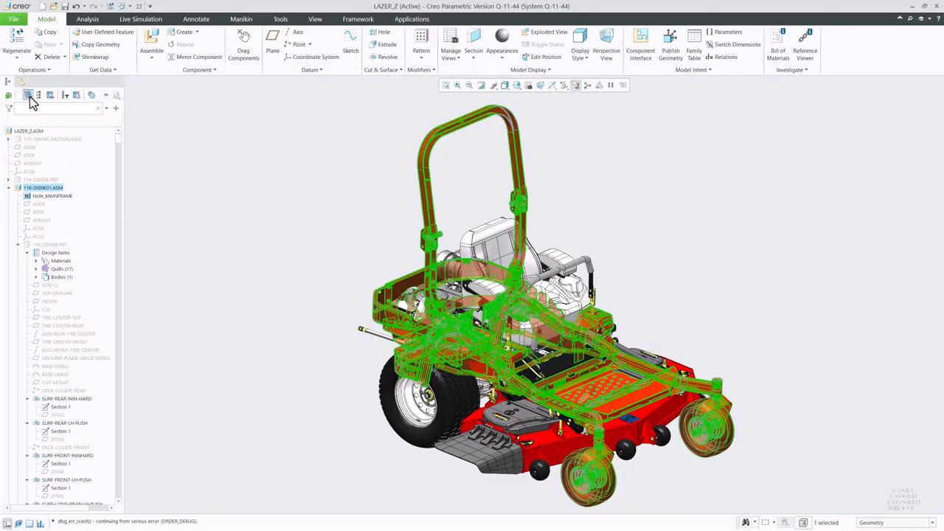
click(29, 96)
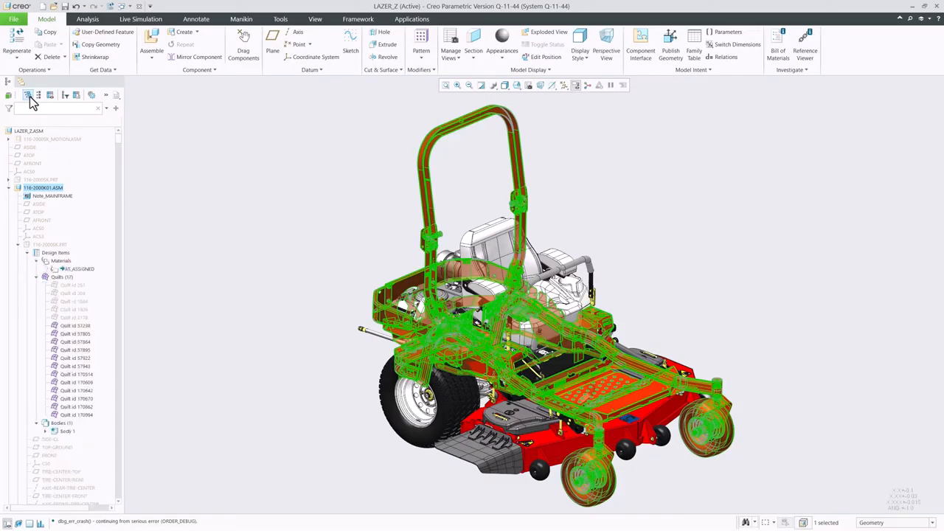
click(116, 95)
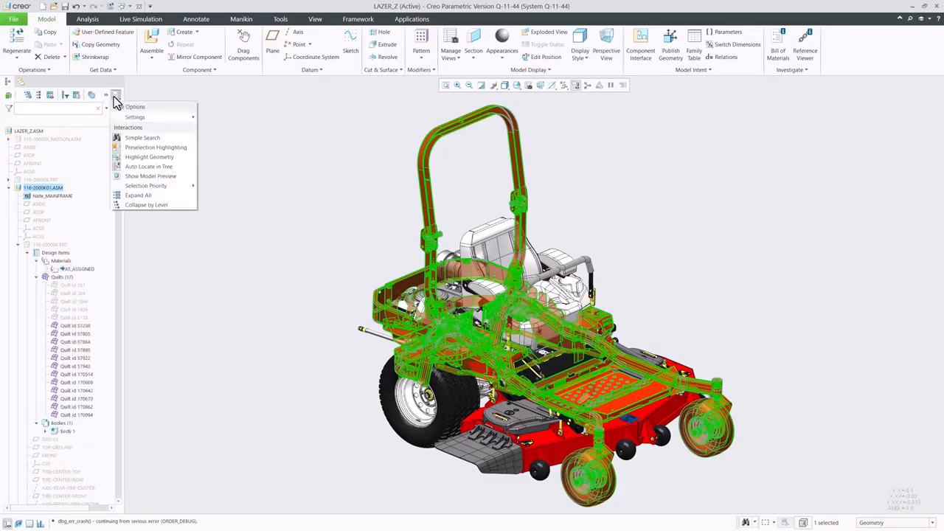
click(144, 207)
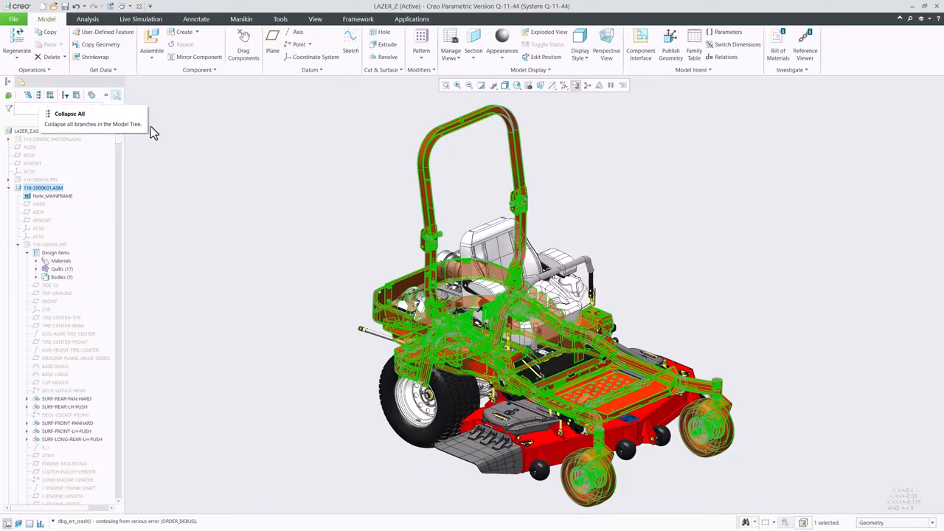
View the Collapse by Level option, collapse the entire 116-2000K01.ASM branch and clear the selection.
click(116, 95)
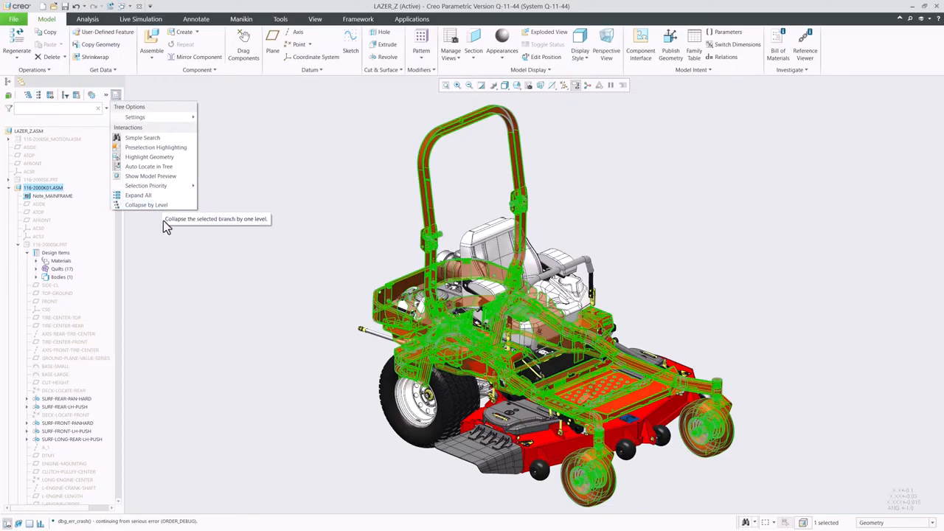
click(166, 246)
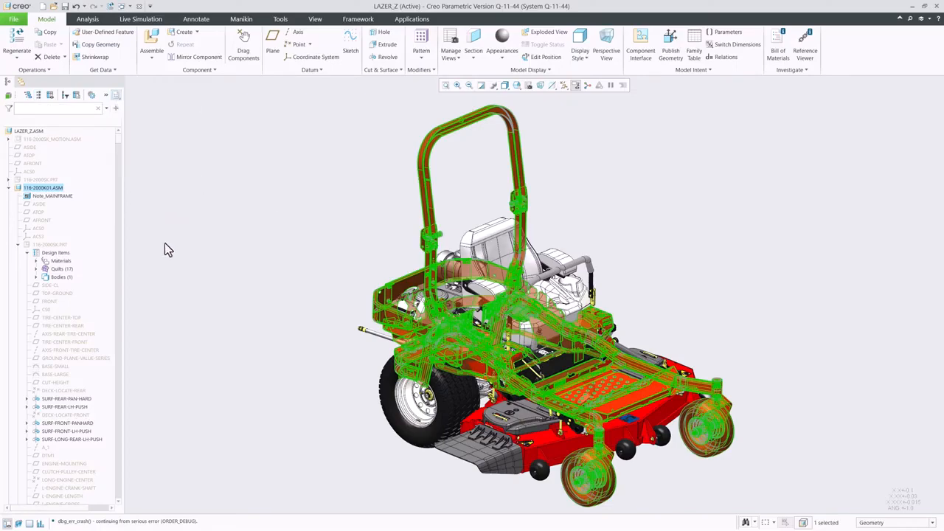
click(8, 189)
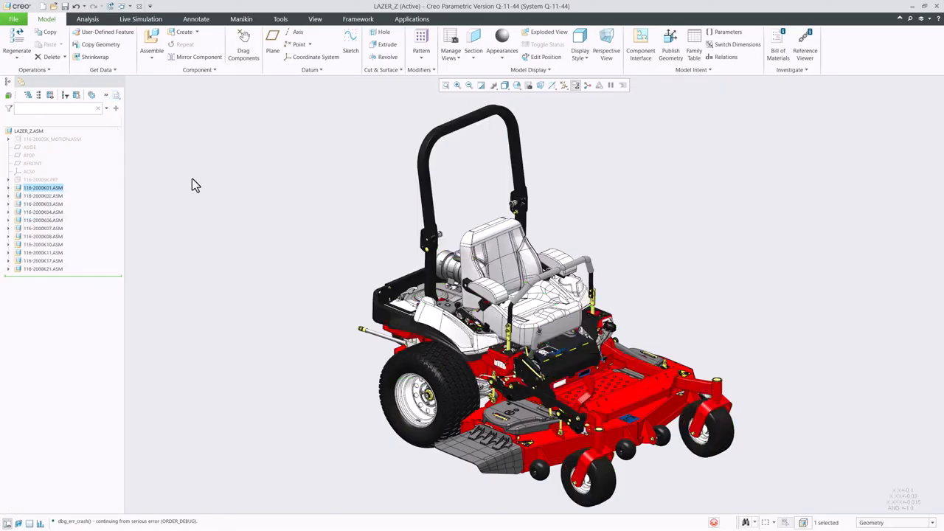
click(168, 221)
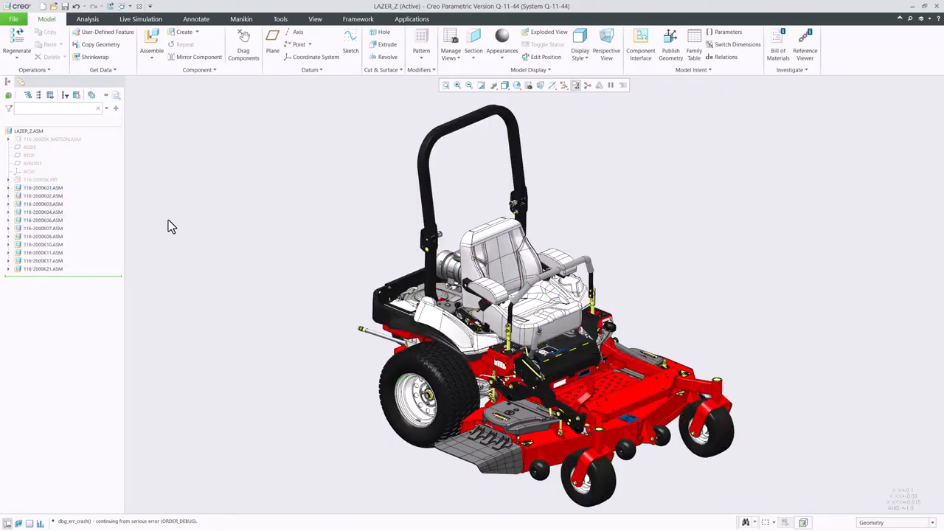
Expand the 116-2000K04.ASM branch by one level, collapse all branches and clear the selection.
click(59, 212)
click(30, 95)
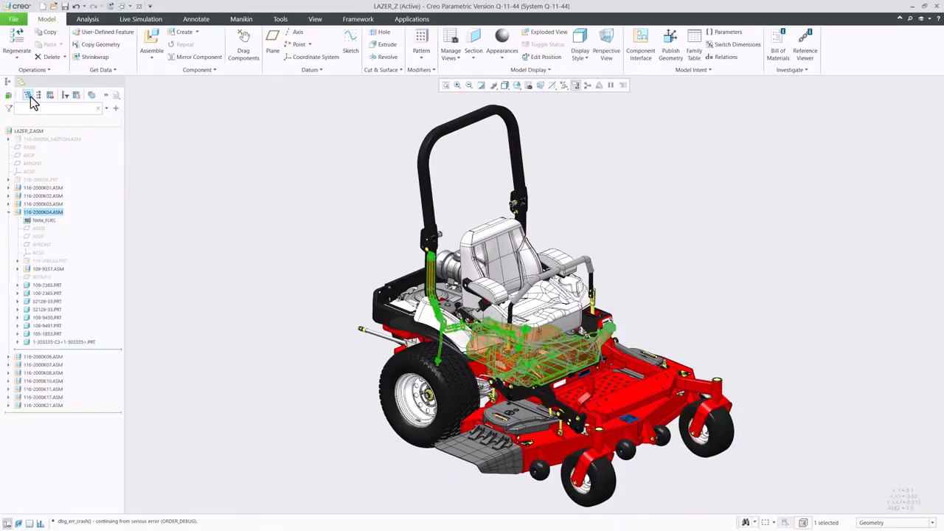
click(38, 95)
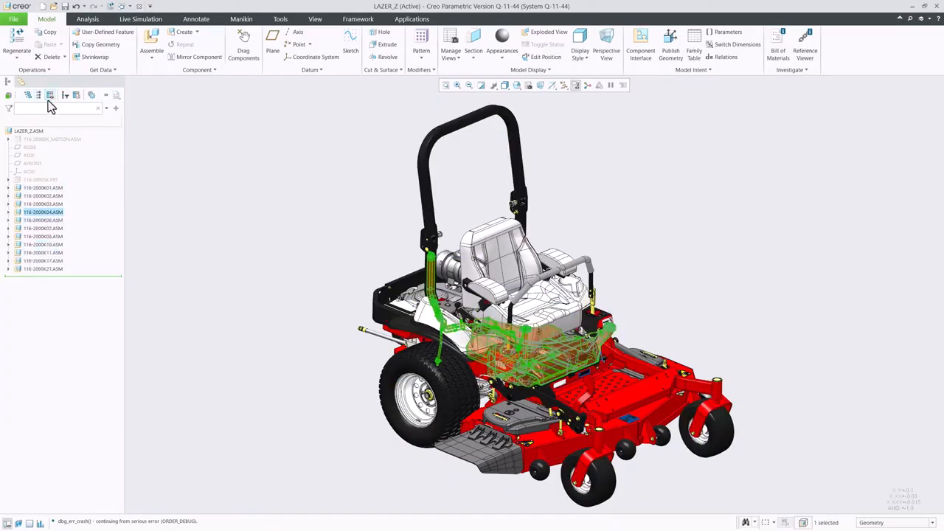
click(195, 188)
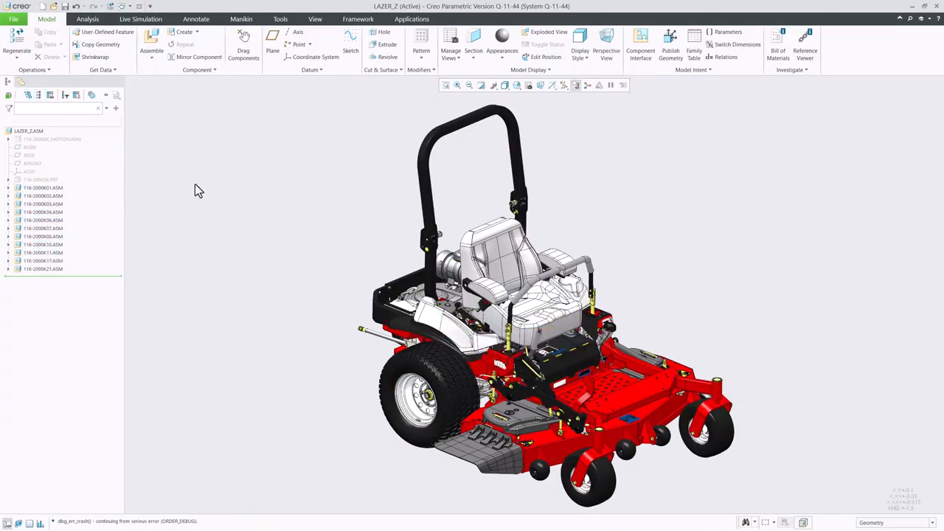
Expand every branch of the LAZER_Z.ASM model tree by one level, browse the components and collapse all branches.
click(28, 96)
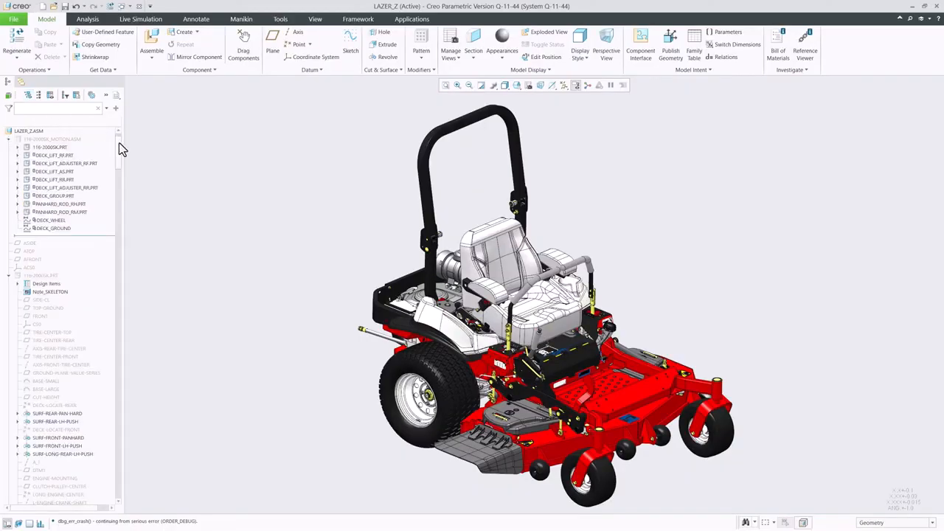
scroll(120, 175, down, 1)
drag(123, 206, 125, 252)
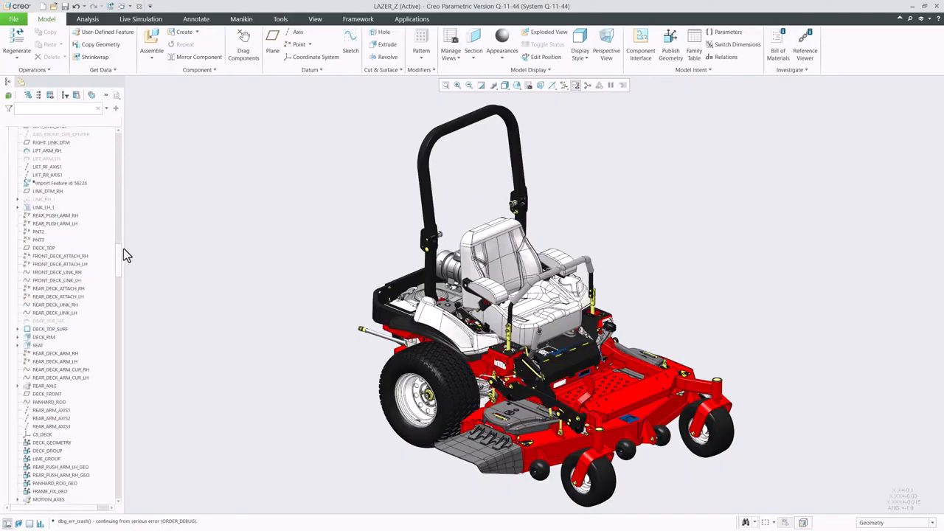
drag(124, 304, 123, 344)
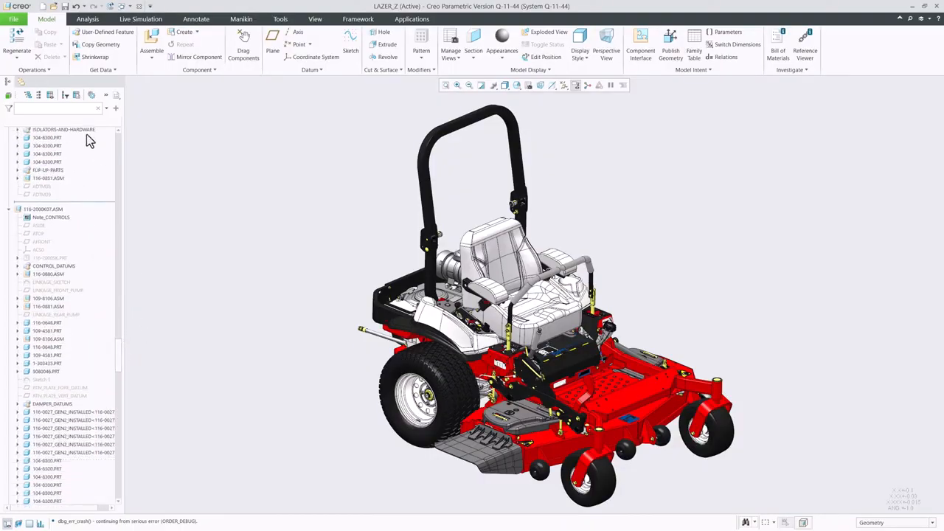
click(43, 94)
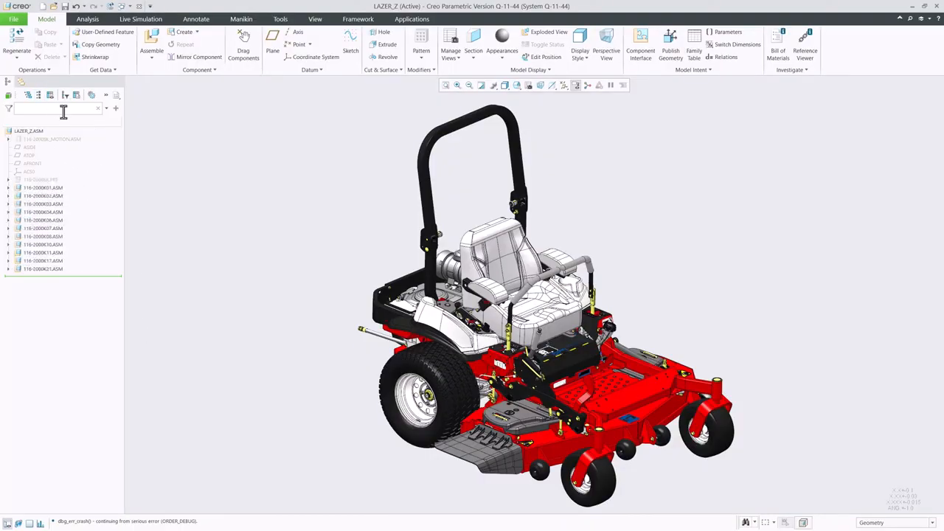
Expand the 116-2000K01.ASM branch through all its levels, examine its contents and collapse it.
click(8, 188)
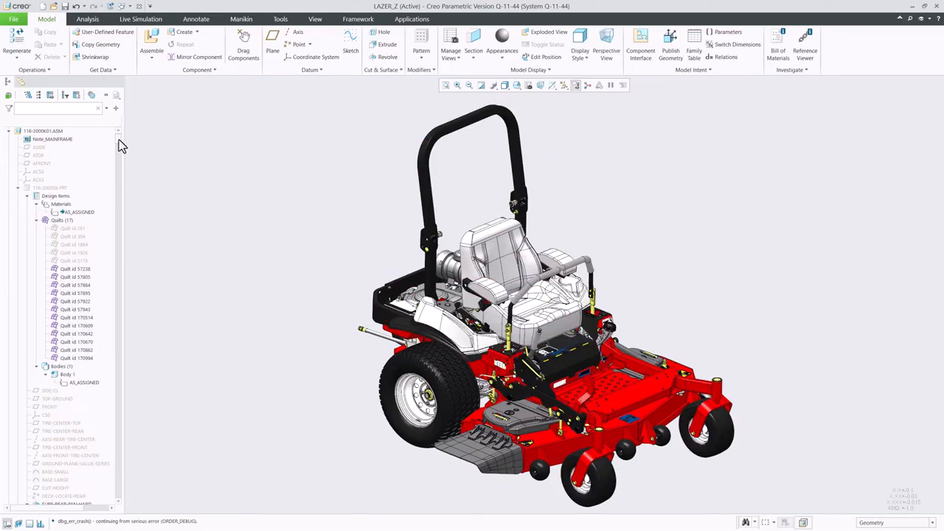
mouse_move(119, 140)
mouse_down()
mouse_move(120, 154)
mouse_move(120, 130)
mouse_up()
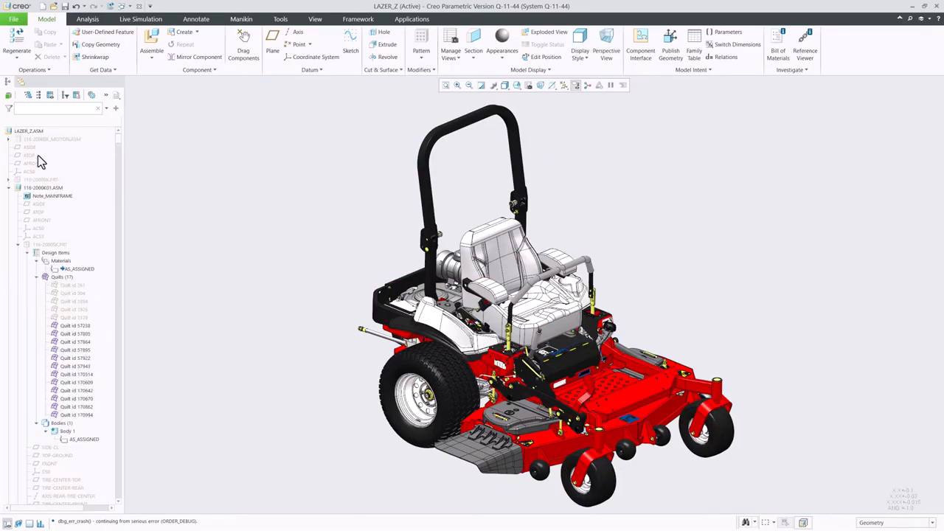
click(8, 188)
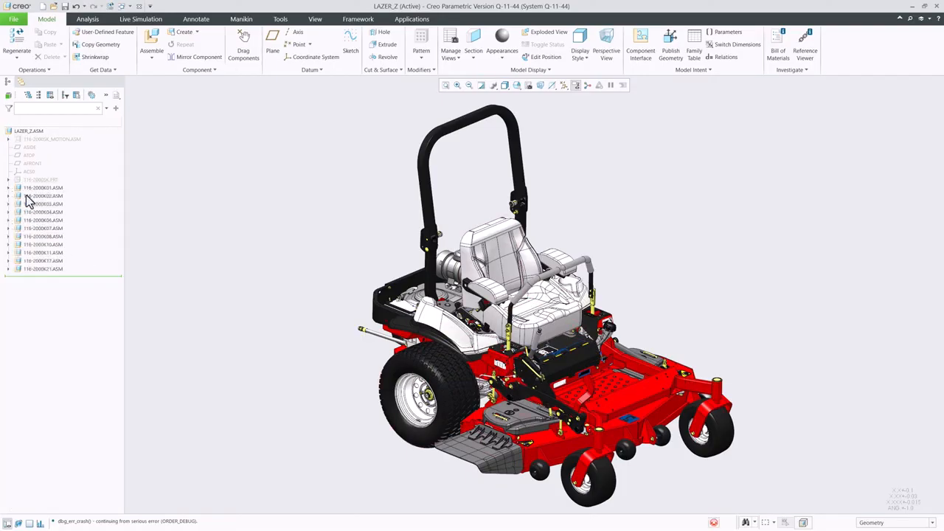
Select 116-2000K02.ASM with its branch expanded, collapse all branches and clear the selection.
click(31, 197)
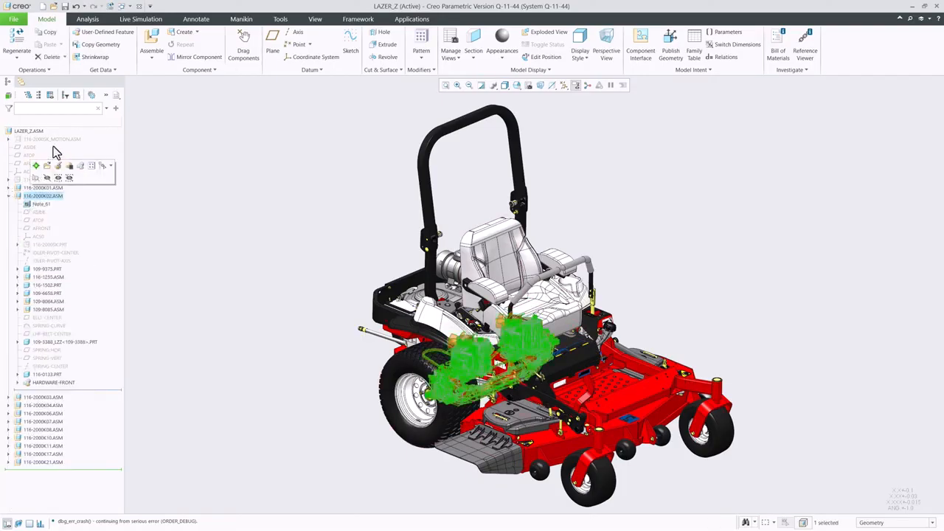
click(40, 97)
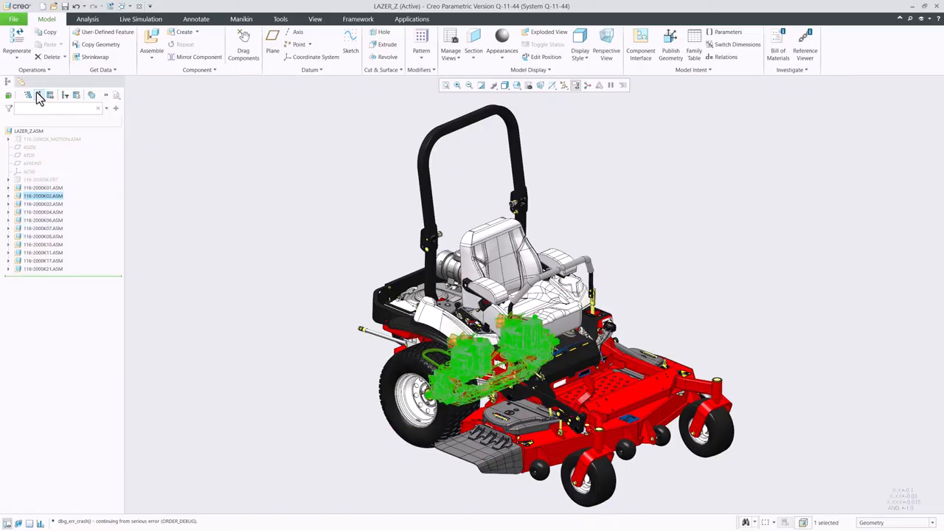
click(161, 214)
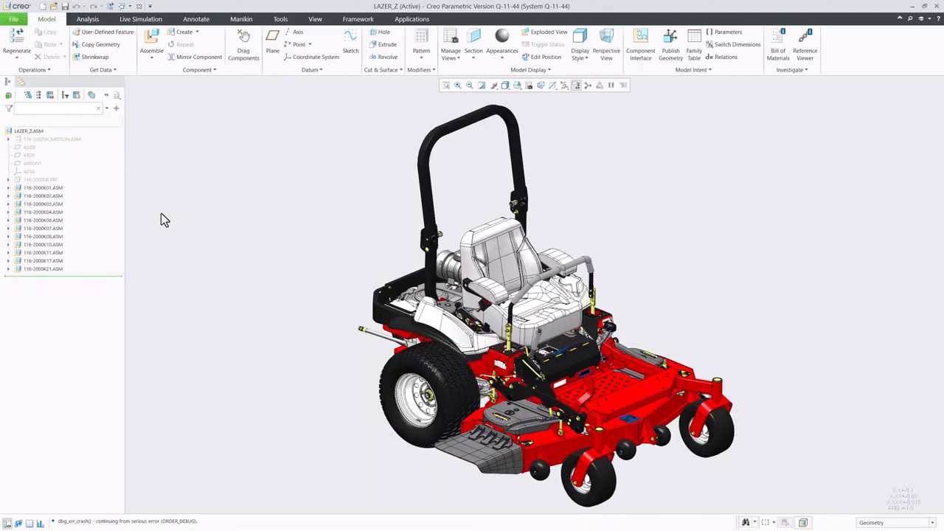
Open the rear tire part 103-2744.PRT from the mower assembly.
click(423, 358)
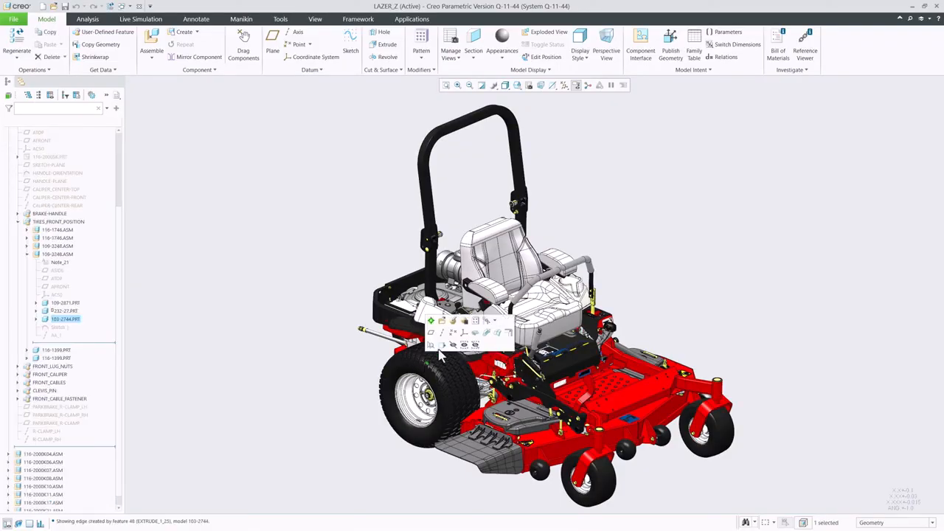
click(443, 323)
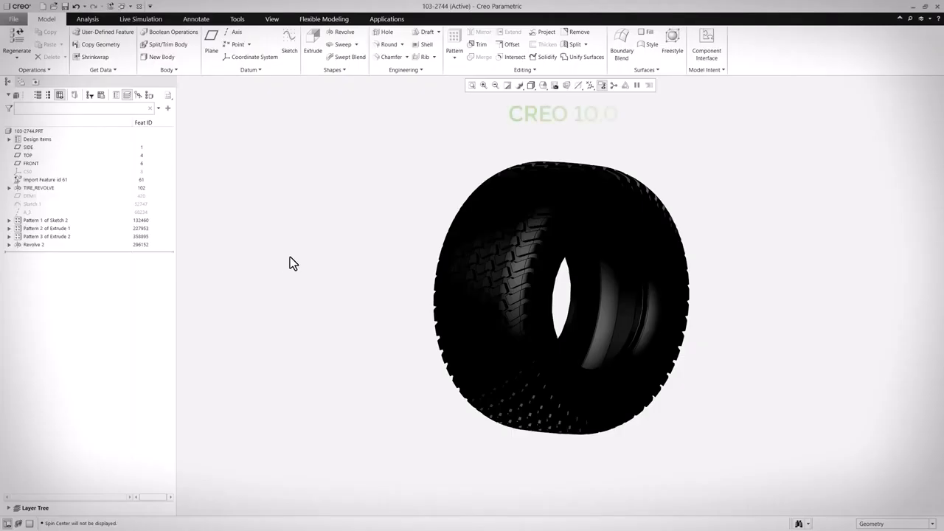
Try to rename the Revolve 2 feature of the tire part as Tire_revolve.
click(35, 244)
right_click(40, 243)
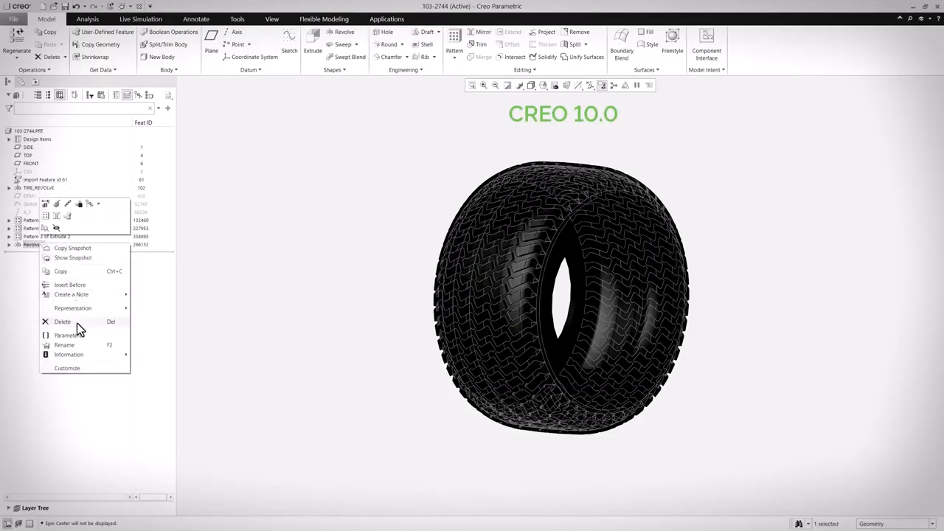
click(73, 346)
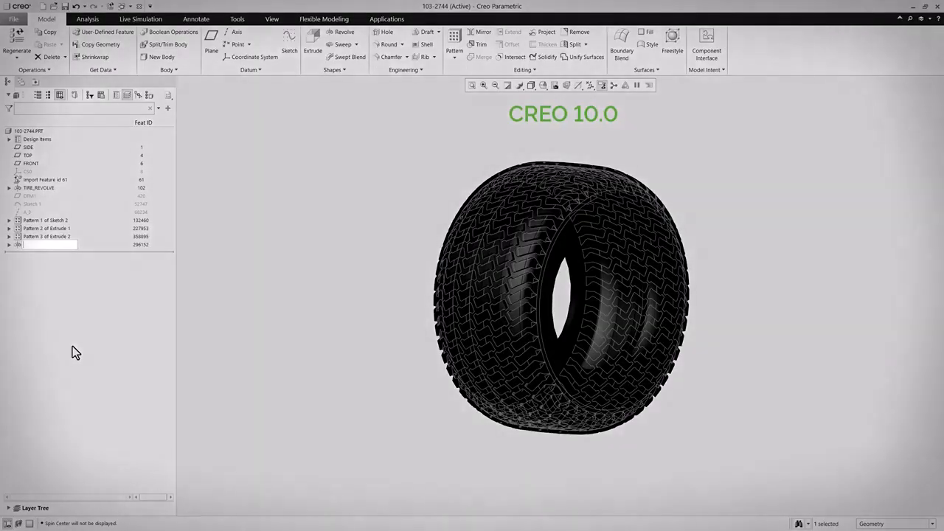
text(Tire_)
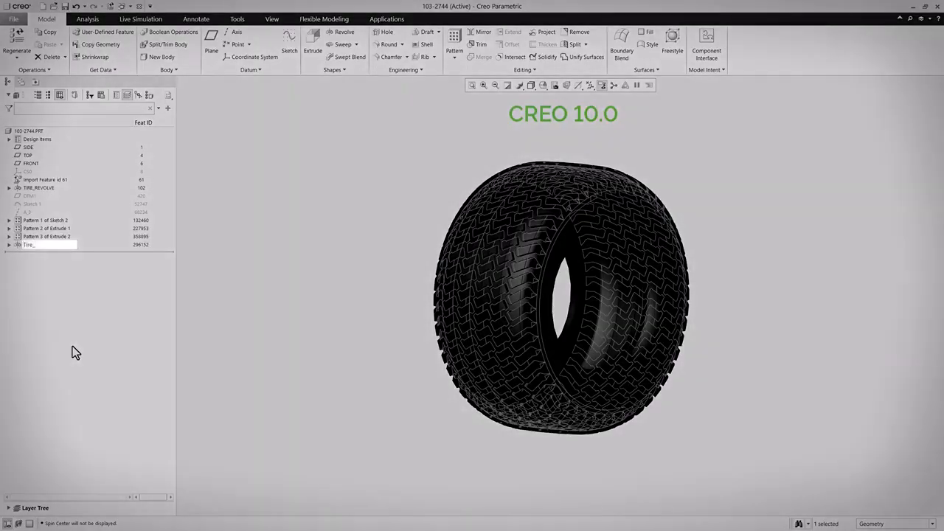
text(revolv)
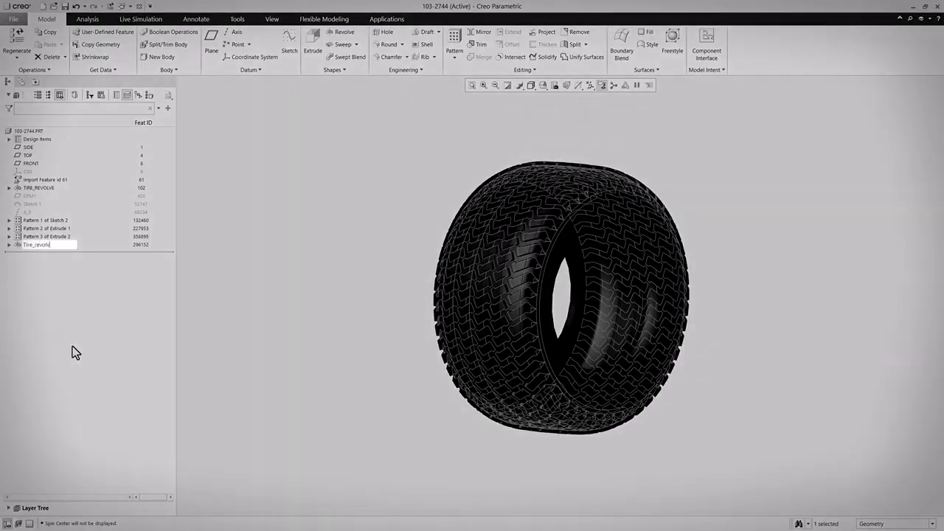
text(e)
key(Return)
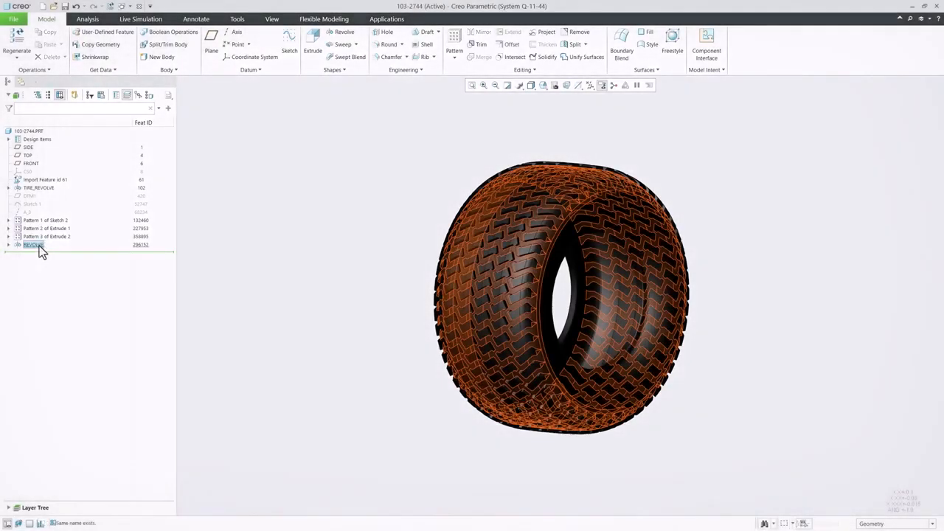
Try the name tire_revolve for the last revolve feature, and rename it as tire_revolve2.
click(39, 246)
right_click(39, 246)
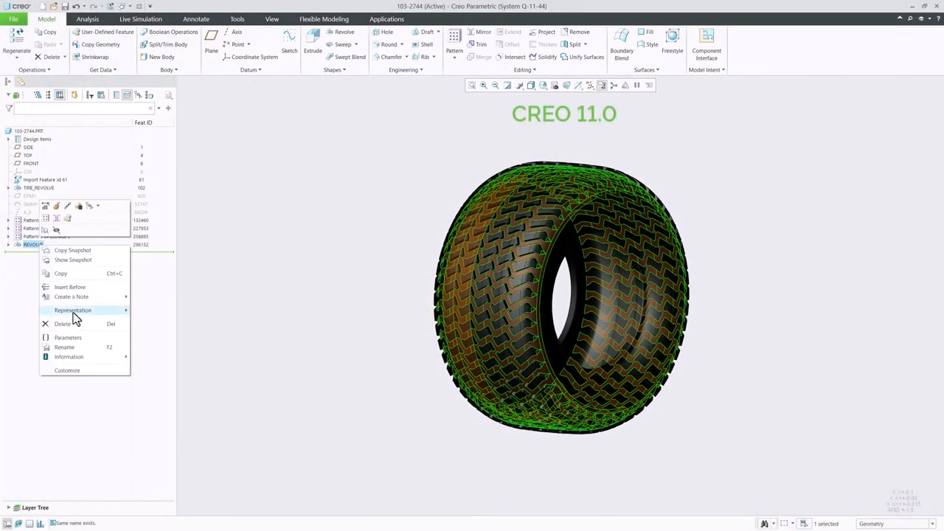
click(65, 347)
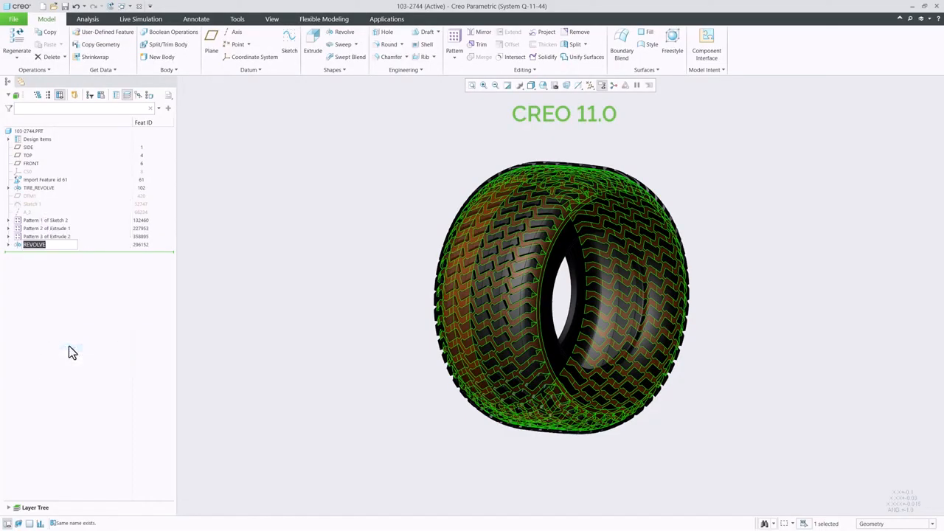
text(tire_revolve)
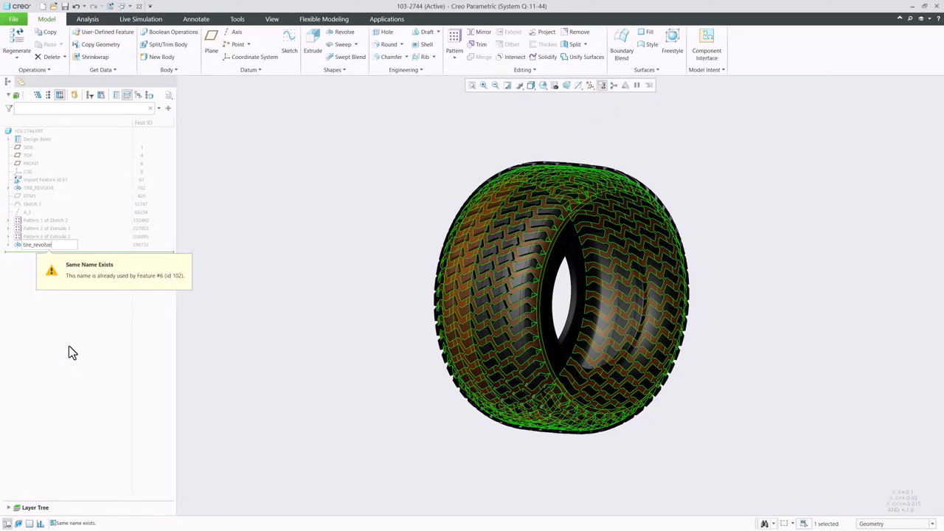
text(2)
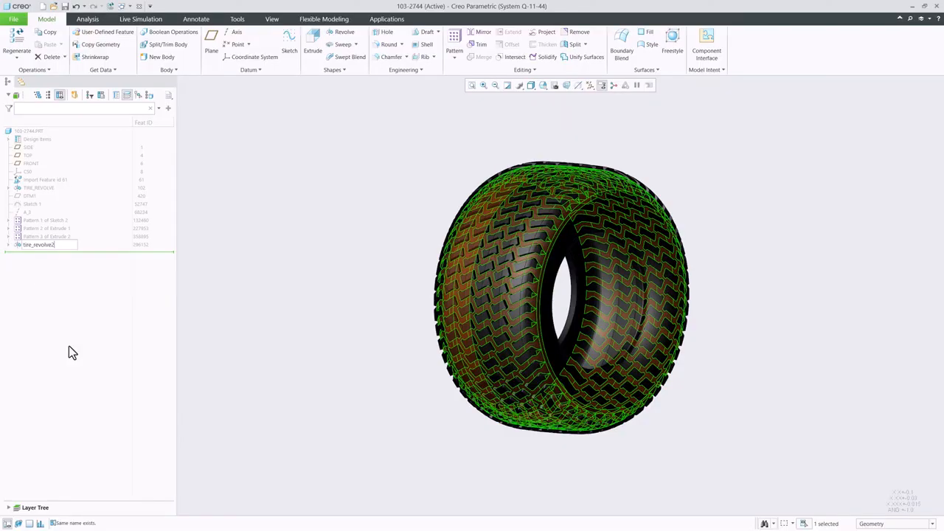
key(Return)
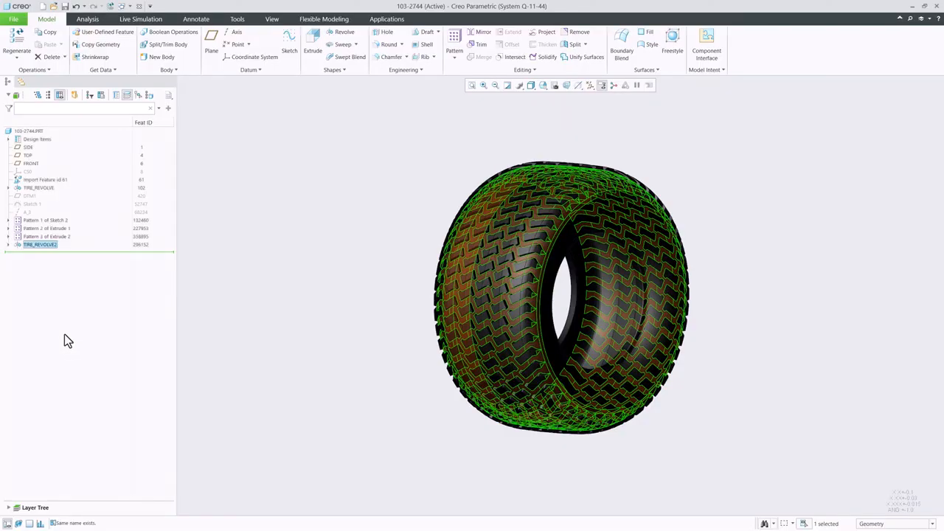
Rename the last revolve feature of the tire part as TIRE_REVOLVE_2 and clear the selection.
right_click(51, 245)
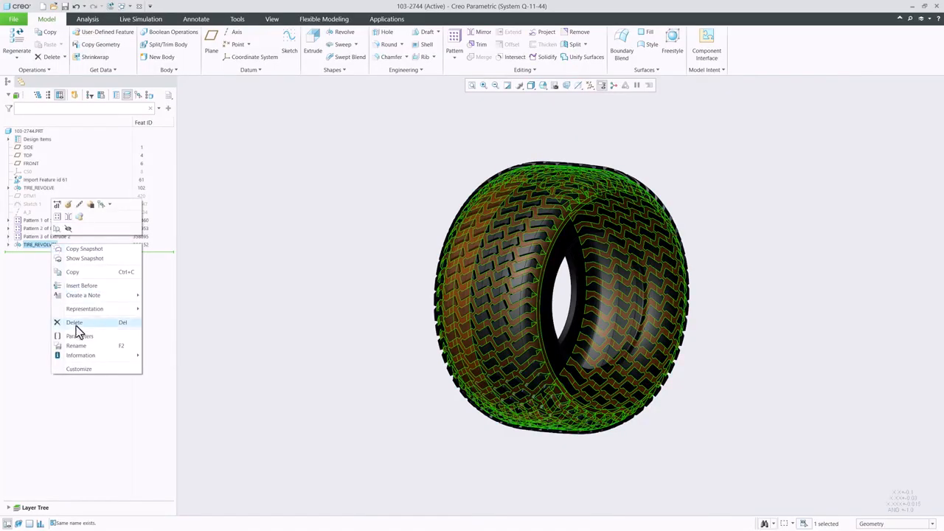
click(76, 346)
click(37, 247)
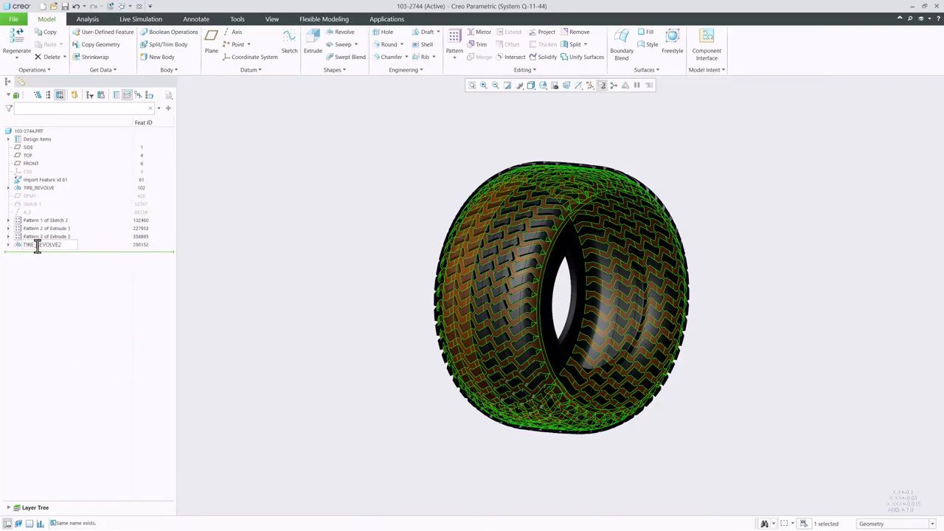
key(BackSpace)
click(58, 244)
key(Return)
click(297, 313)
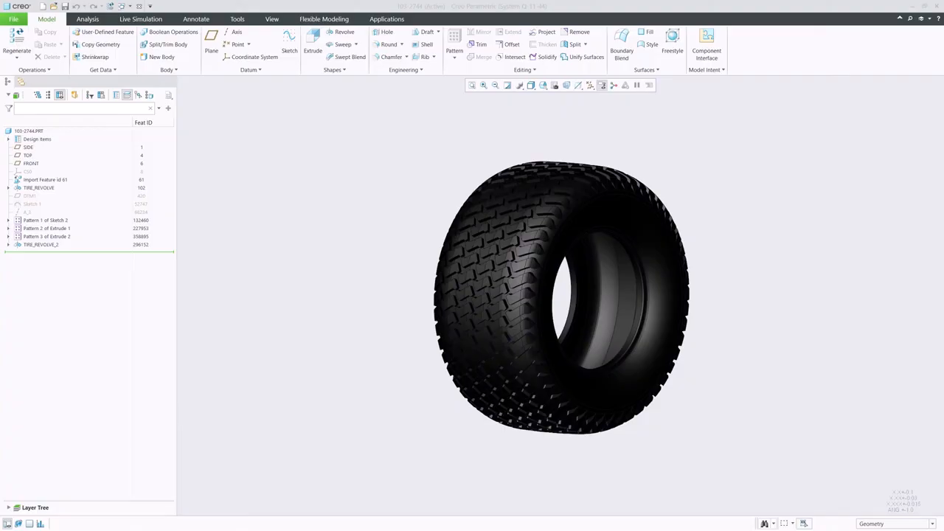
Switch to File Explorer and examine the name order of the special-character, numeric and alphabetical part files, then return to Creo.
key(alt+Tab)
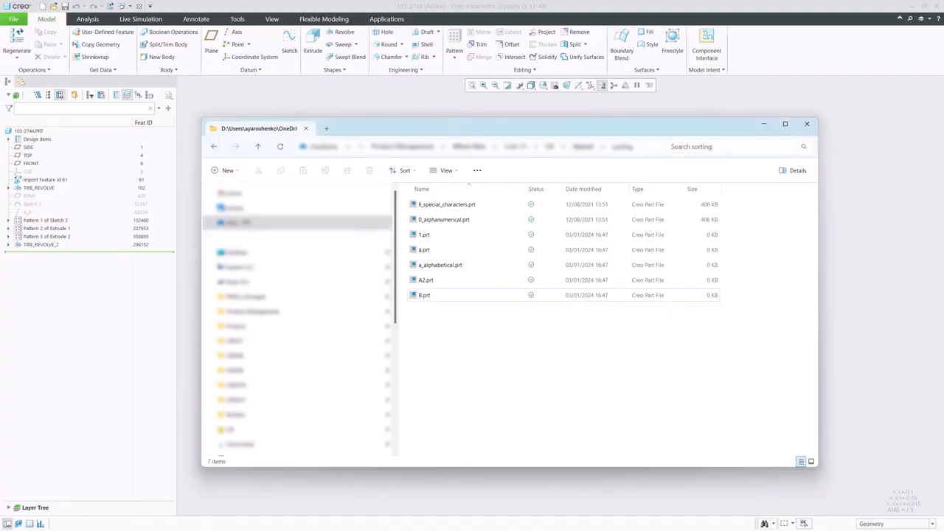
click(439, 209)
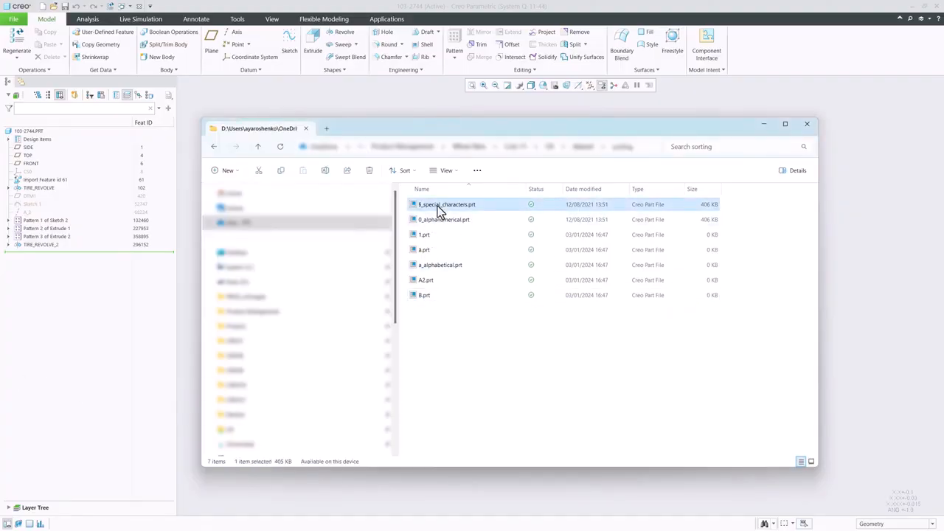
click(434, 225)
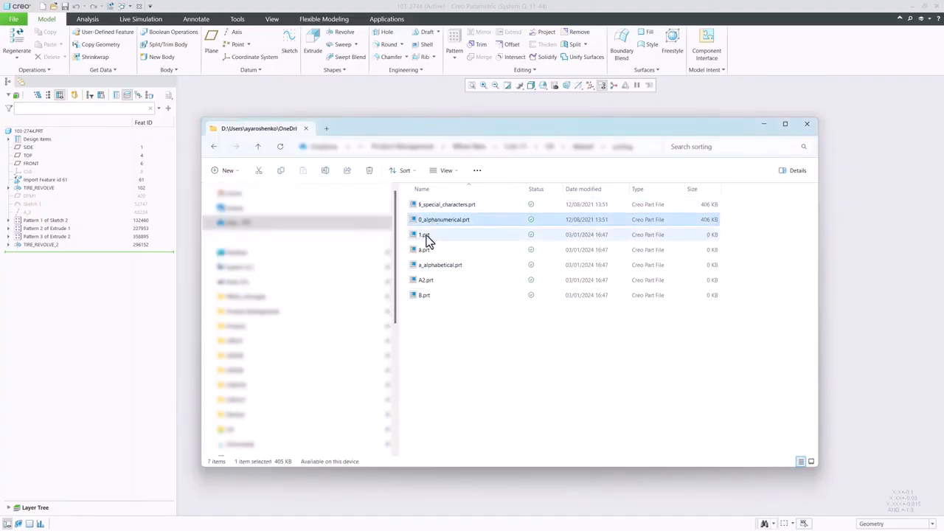
click(426, 236)
click(424, 267)
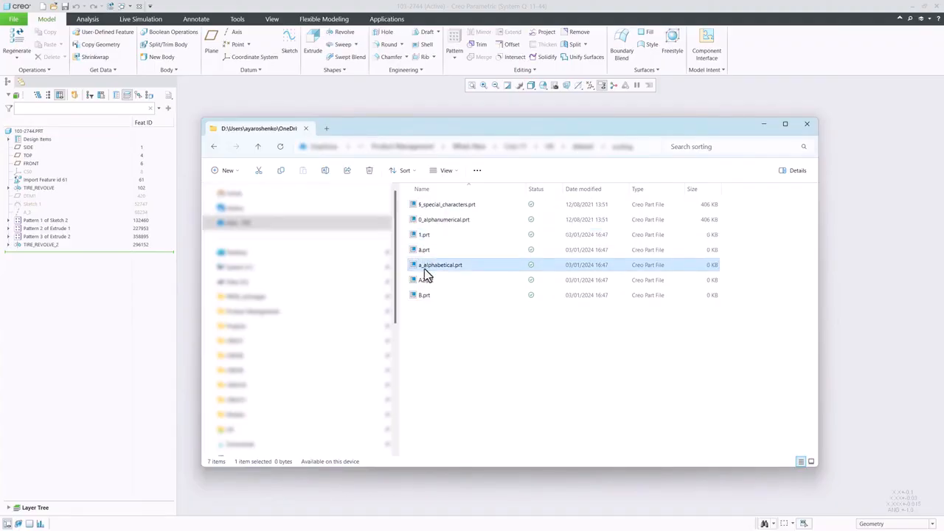
click(425, 292)
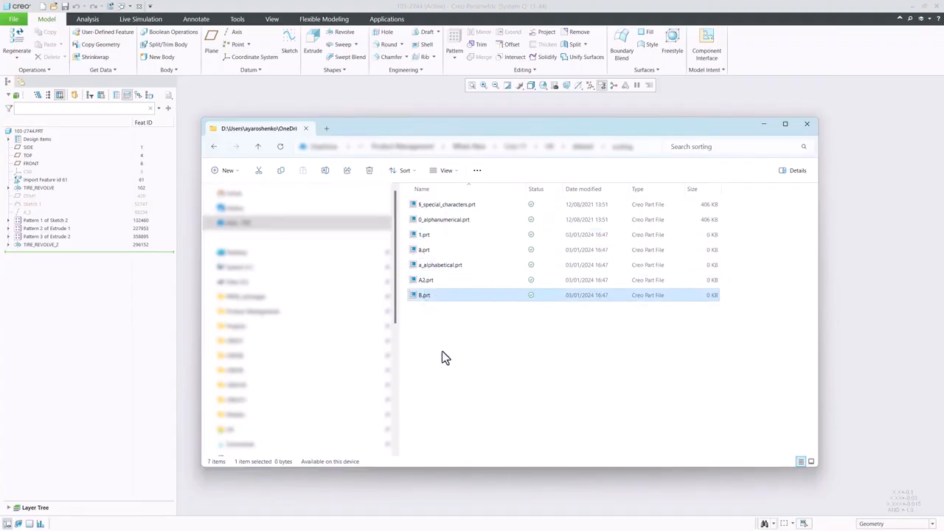
click(443, 352)
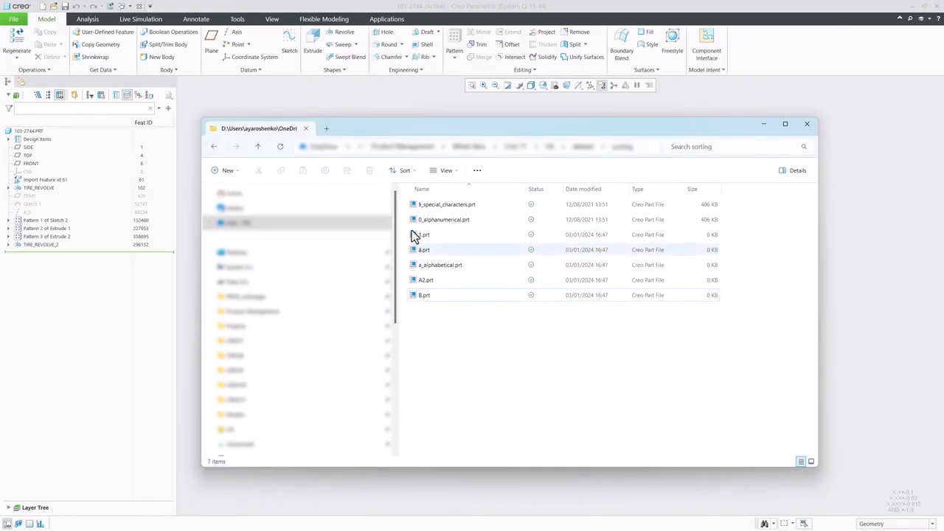
click(416, 95)
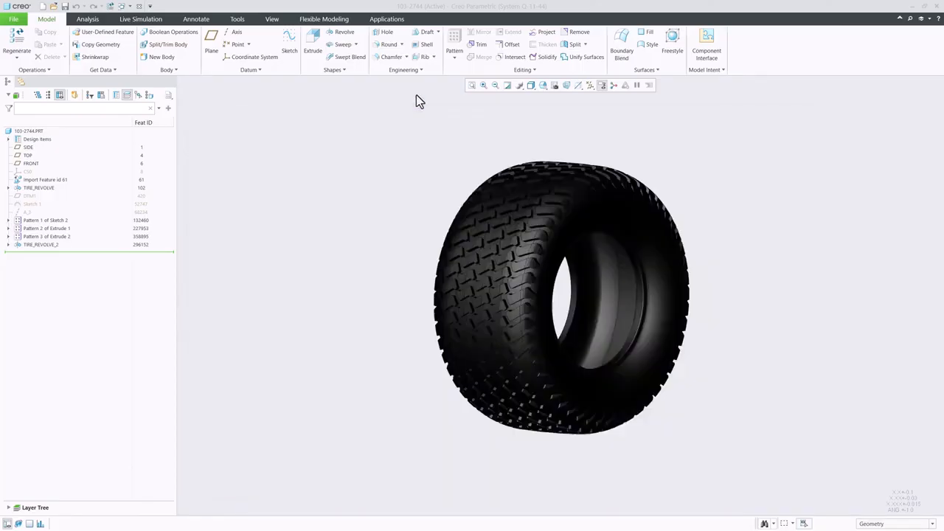
Examine how the File Open dialog sorts the same part files, from 0_alphanumerical.prt to B.prt, and close it without opening any.
click(54, 7)
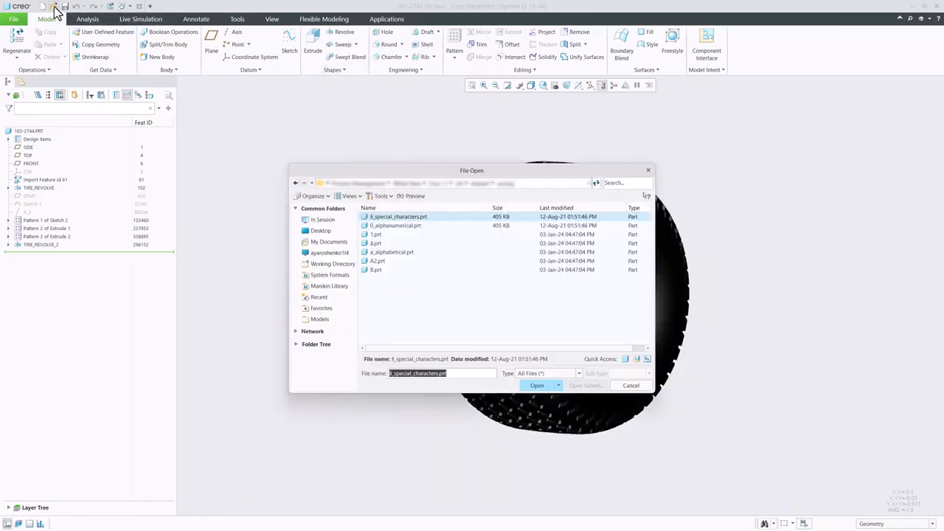
click(393, 228)
click(382, 252)
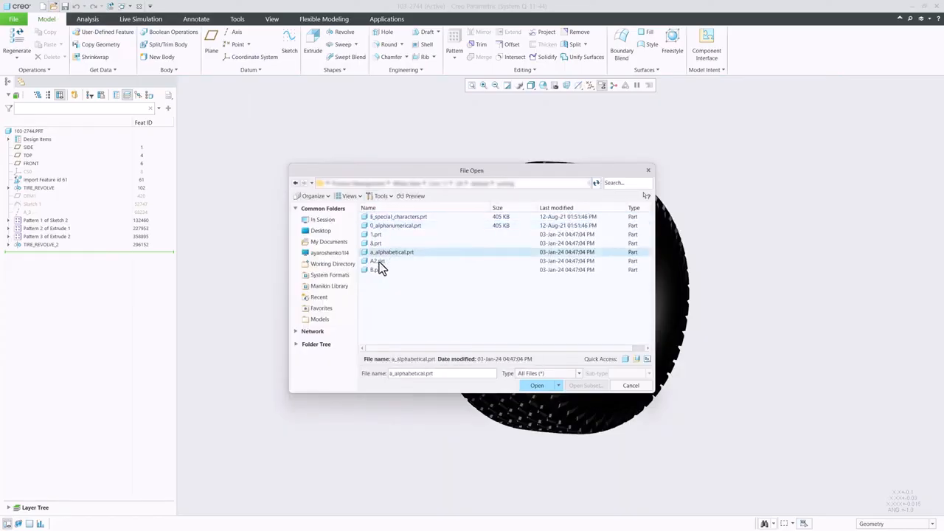
click(380, 262)
click(378, 273)
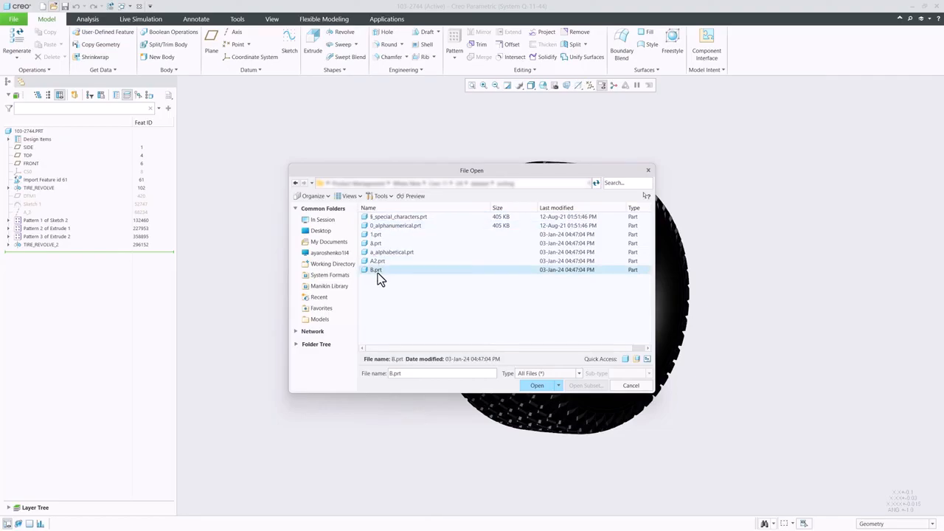
click(631, 385)
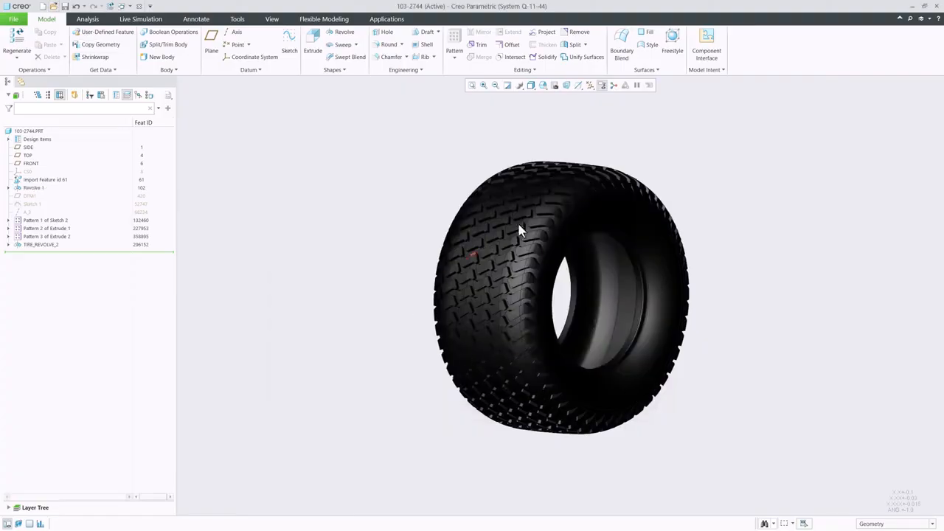
Find commands matching "reco" with the command search and add Recognize Rounds to the Quick Access Toolbar.
click(911, 18)
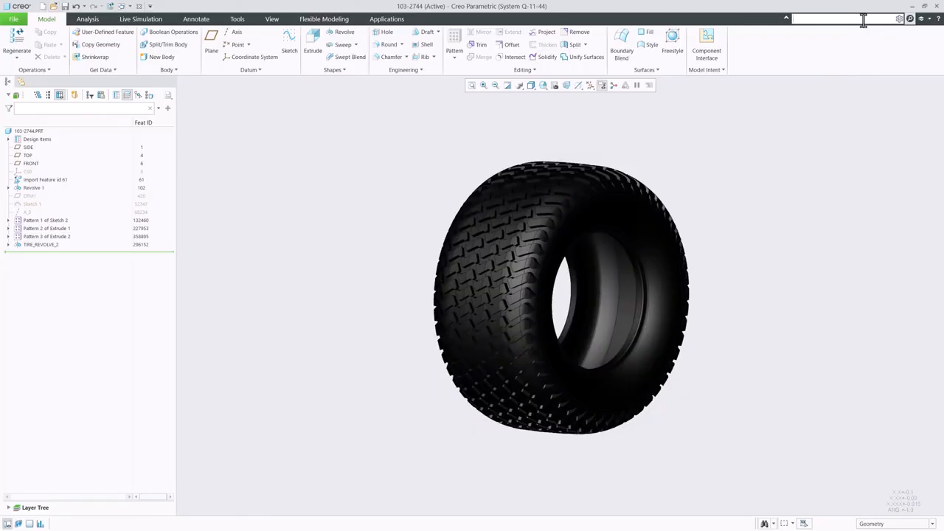
text(reco)
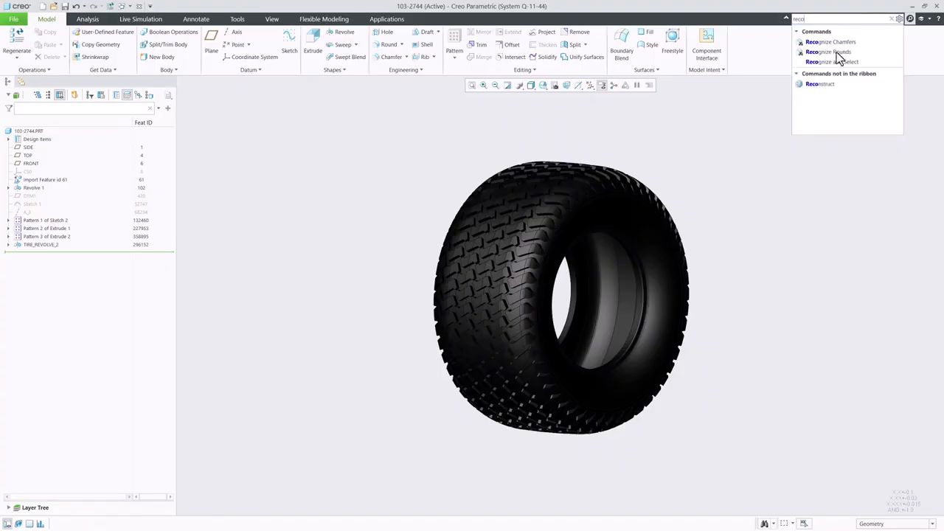
mouse_move(839, 59)
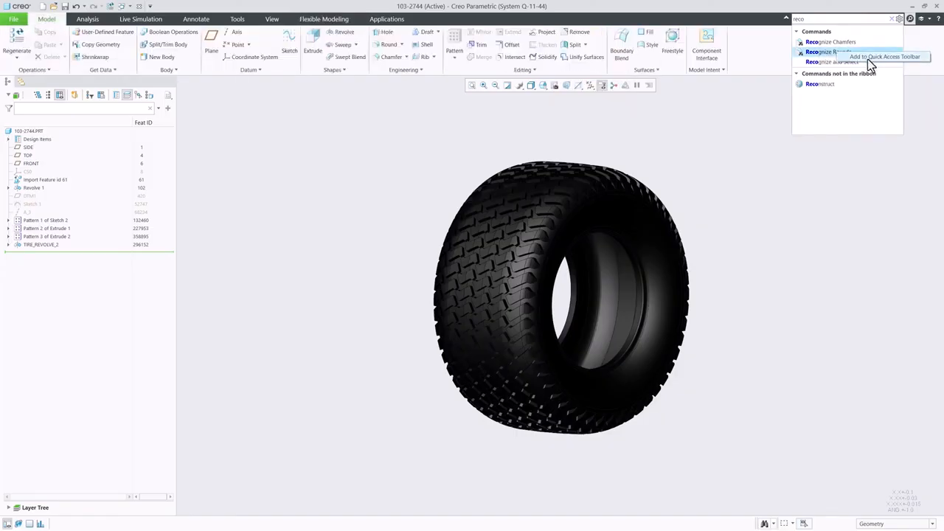
click(868, 59)
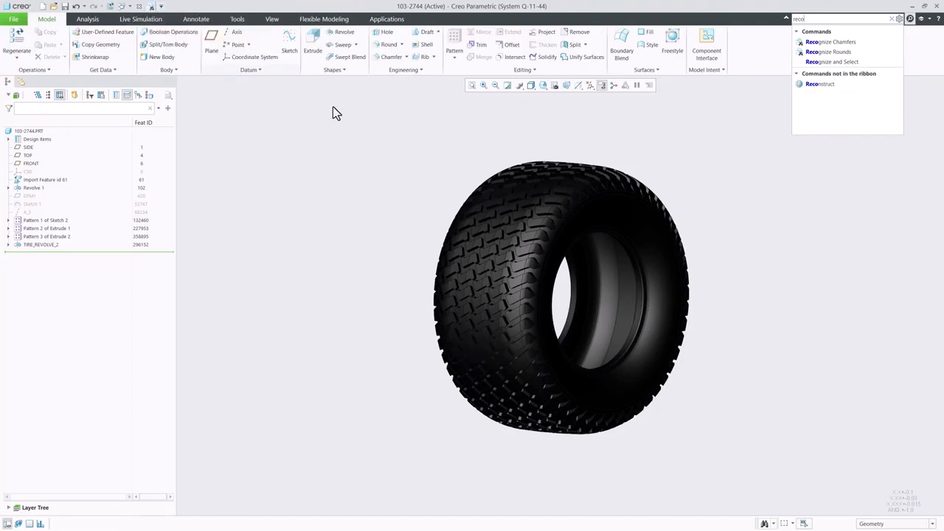
click(393, 140)
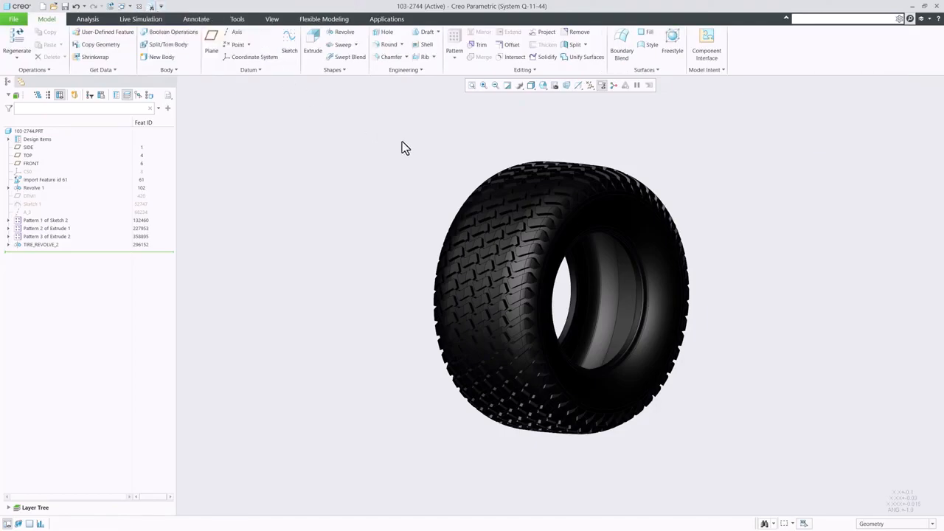